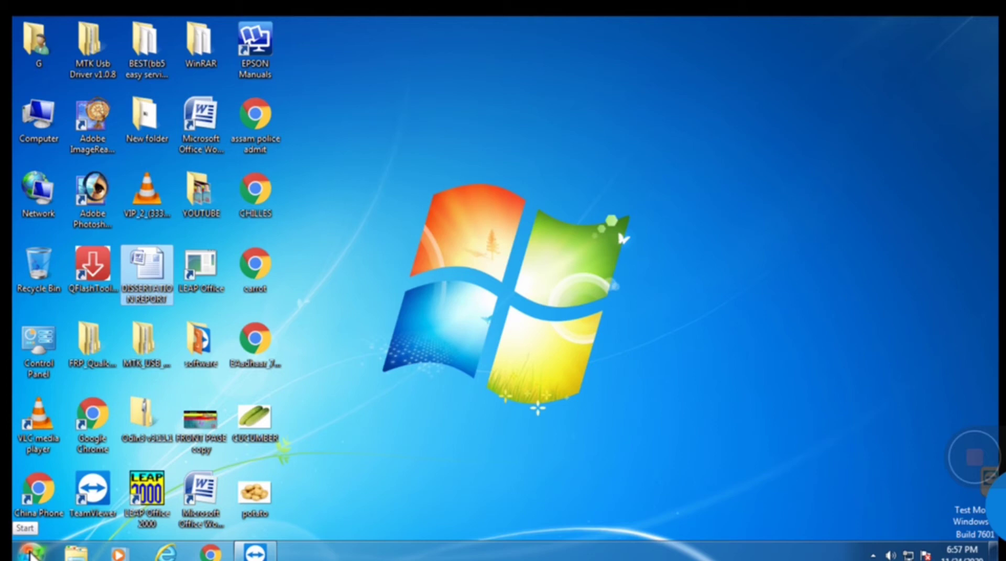
- Launch Microsoft Office Word 2007 from the Microsoft Office folder of the installed programs
left_click(30, 555)
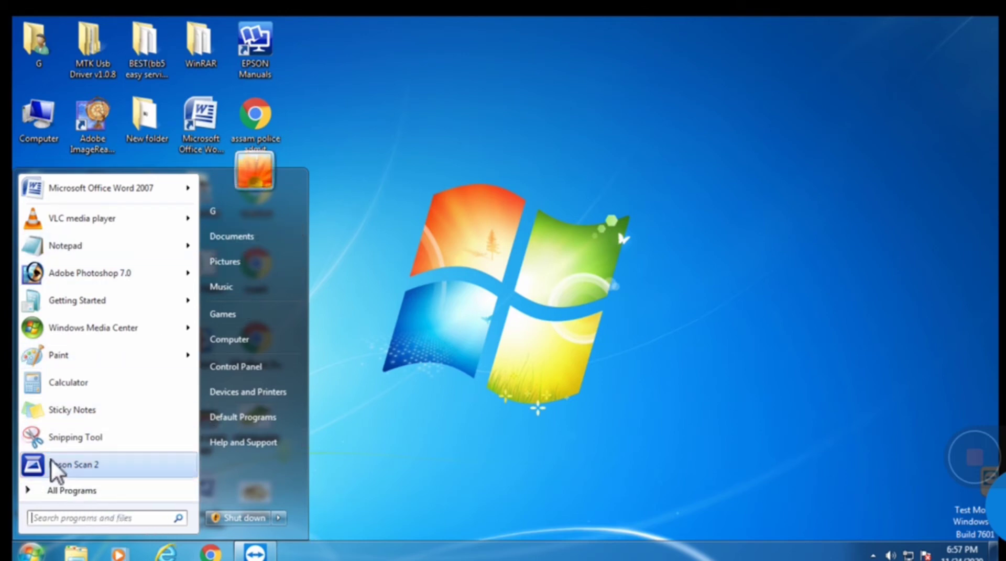
left_click(80, 497)
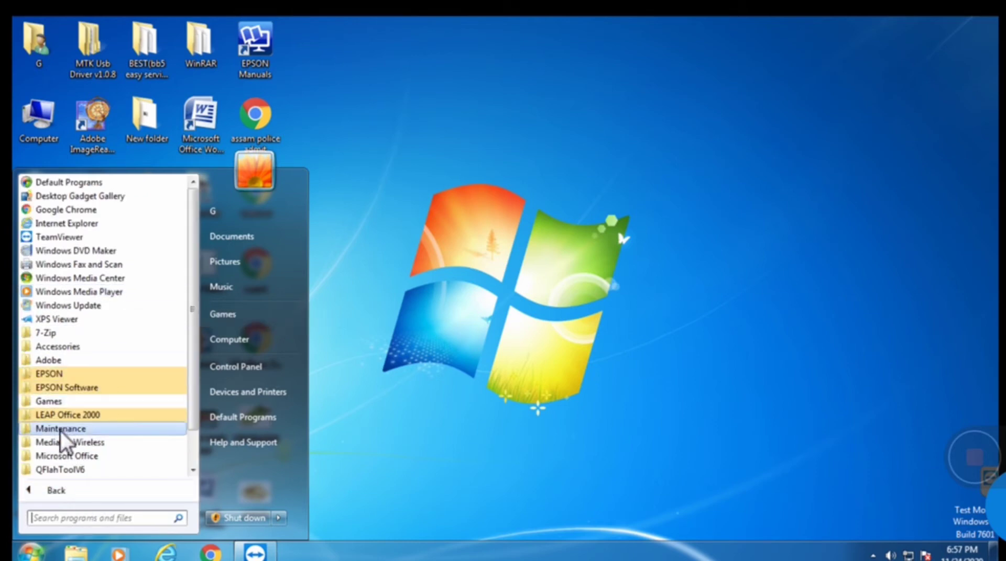
left_click(92, 456)
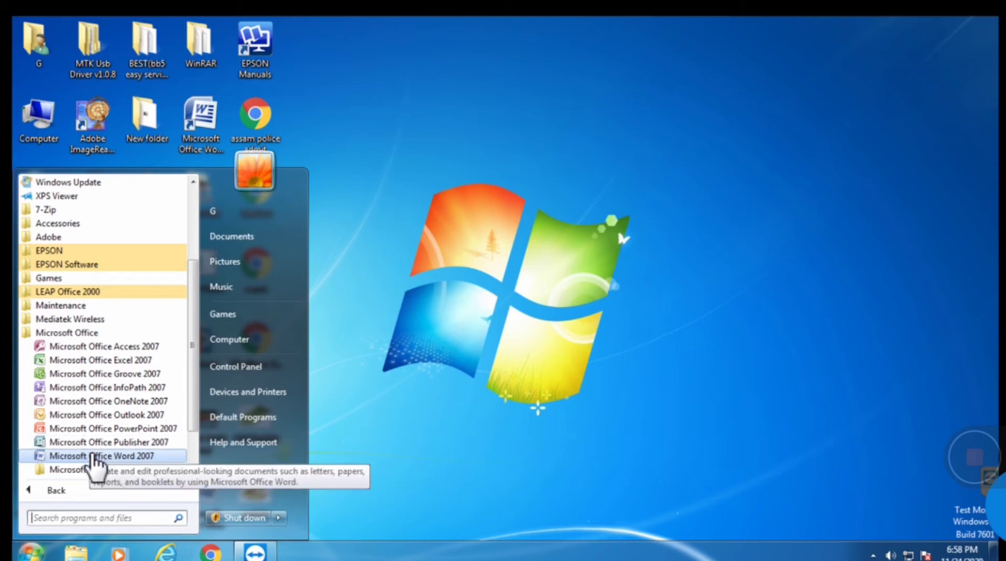
left_click(147, 459)
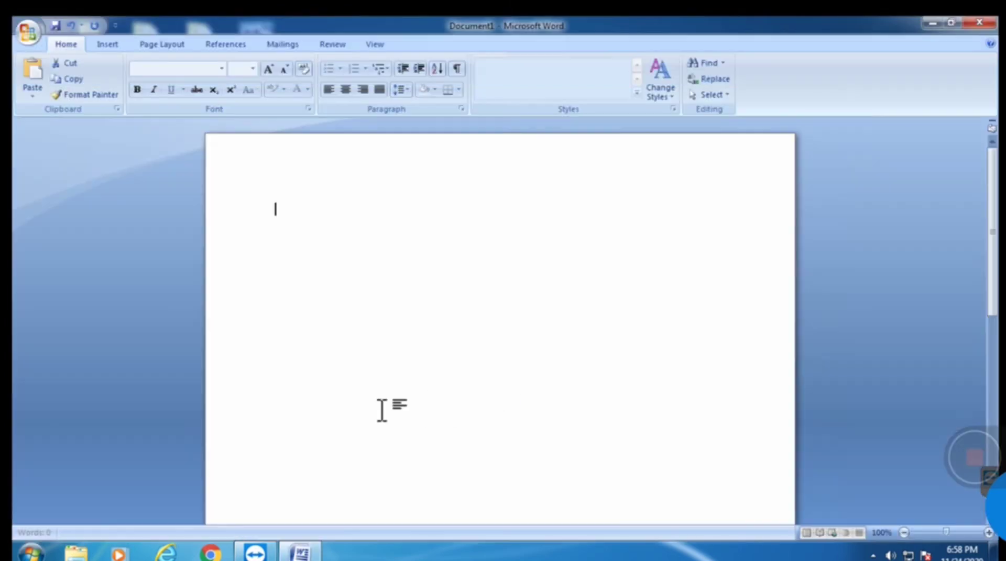
- Look over the full length of the blank page and close Word
scroll(552, 325, "down", 3)
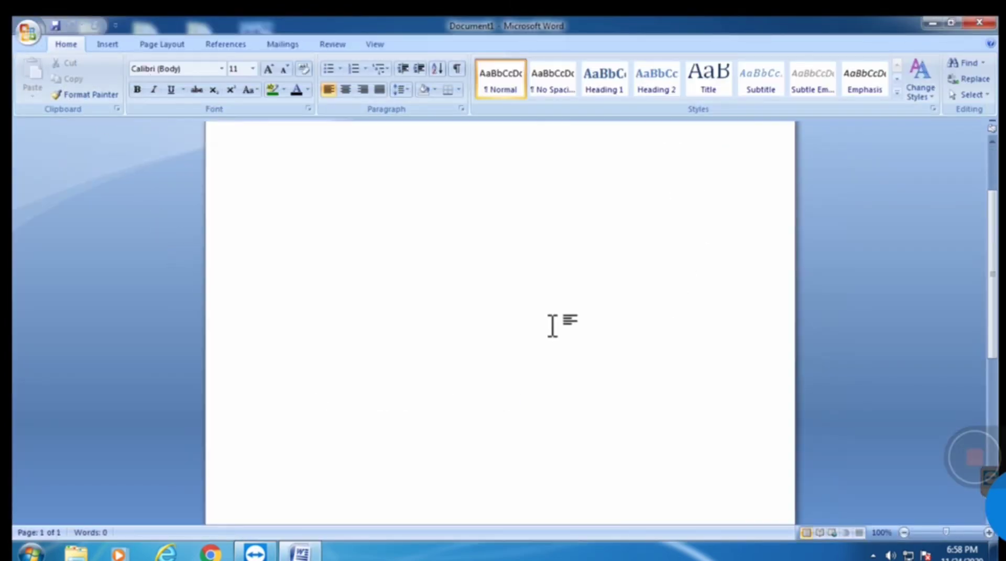
scroll(552, 327, "down", 3)
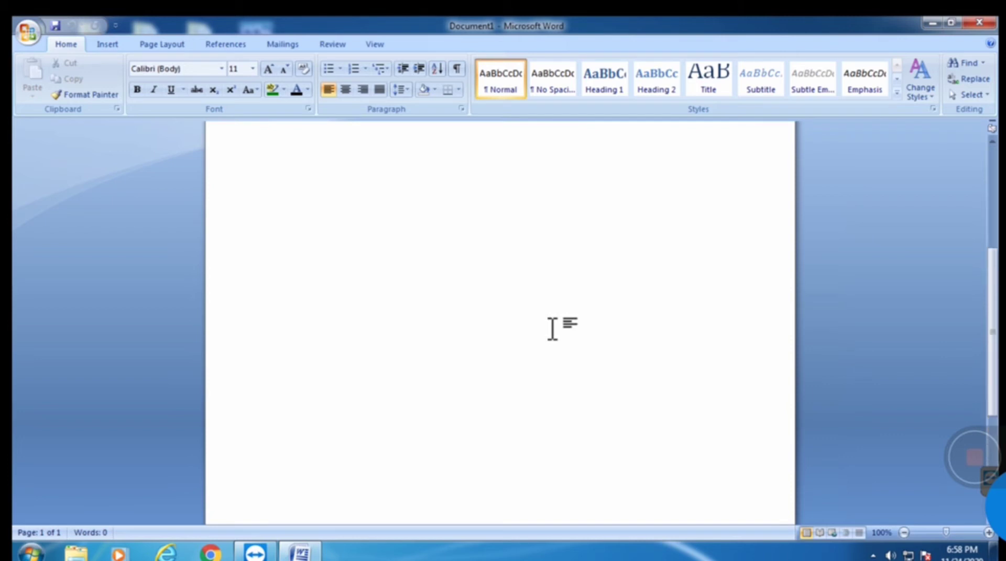
scroll(552, 329, "up", 6)
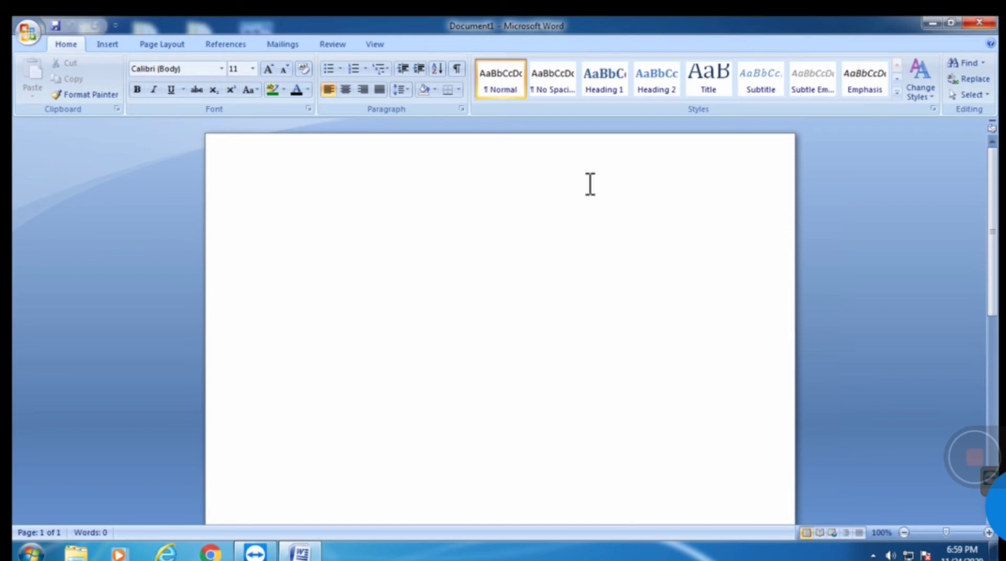
left_click(978, 22)
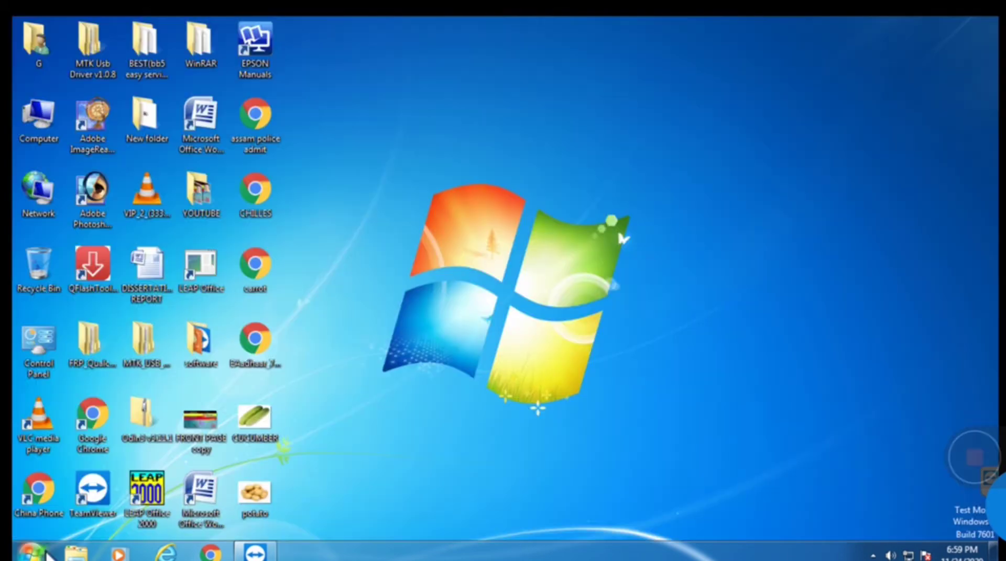
key("super")
left_click(88, 489)
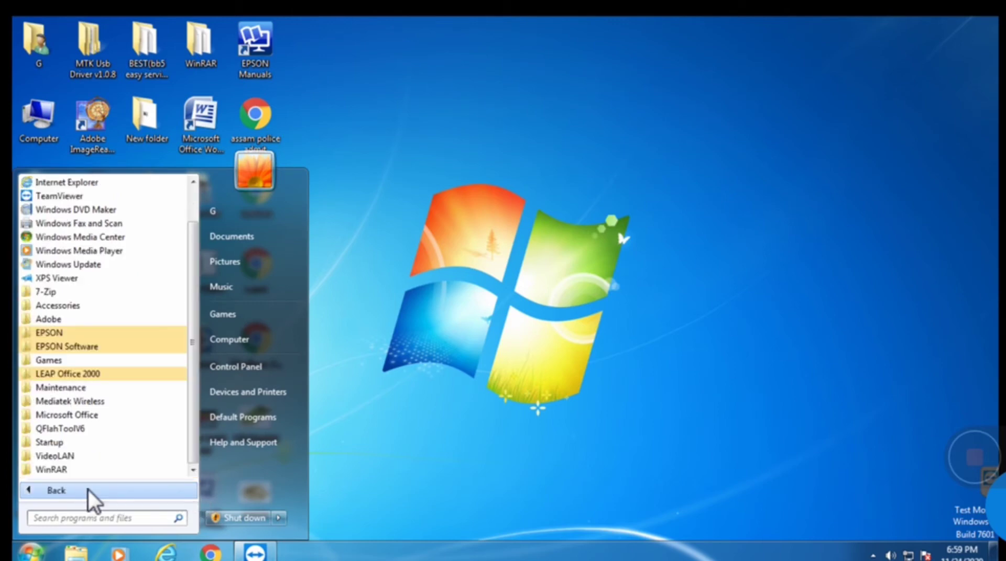
left_click(115, 416)
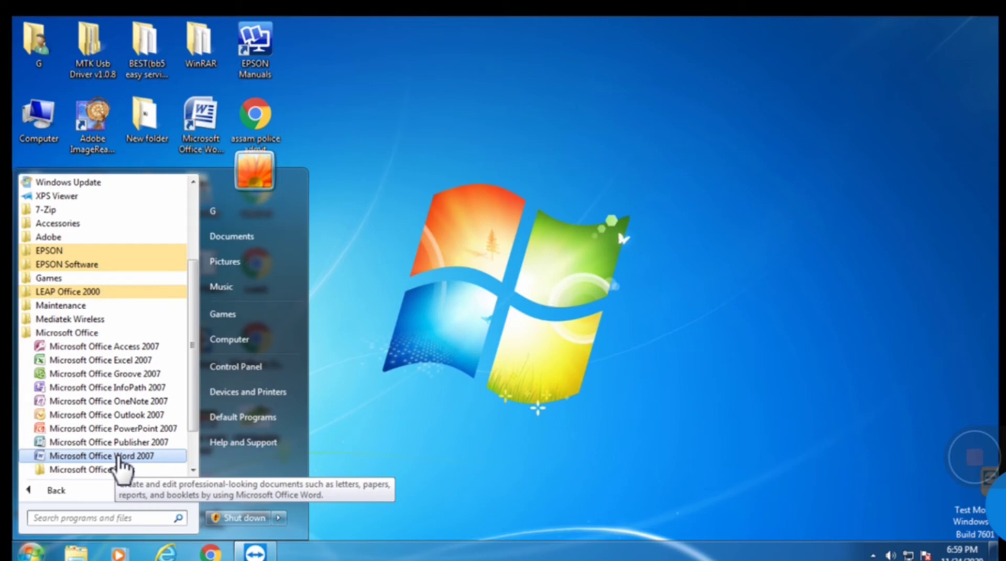
left_click(641, 472)
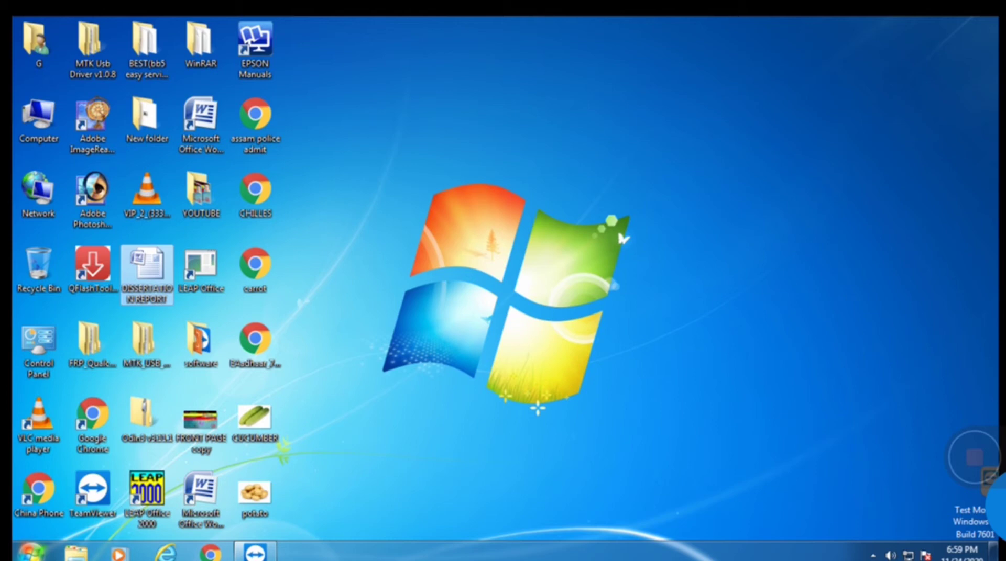
- Launch Word by running the winword command from the Windows Run dialog
key("super+r")
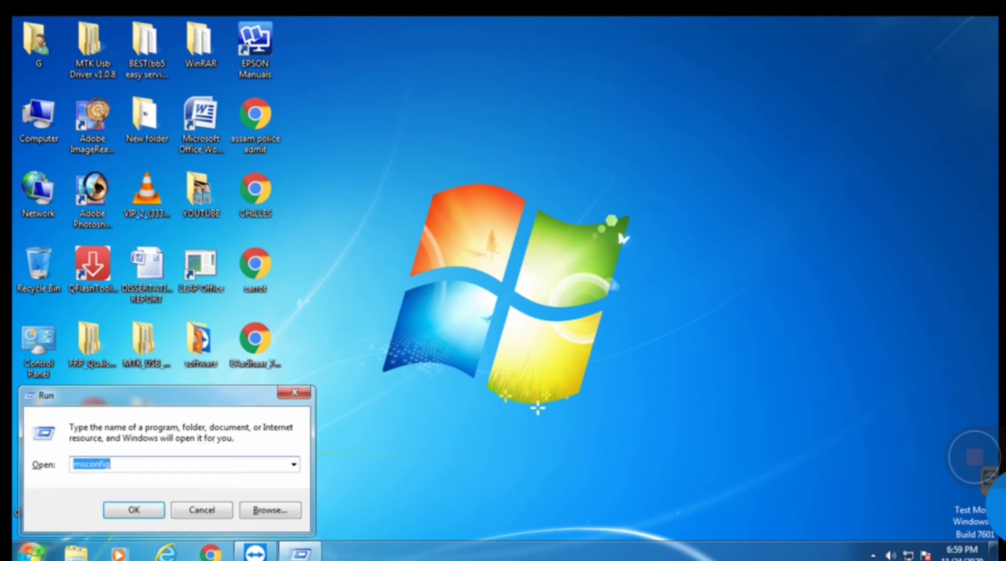
key("BackSpace")
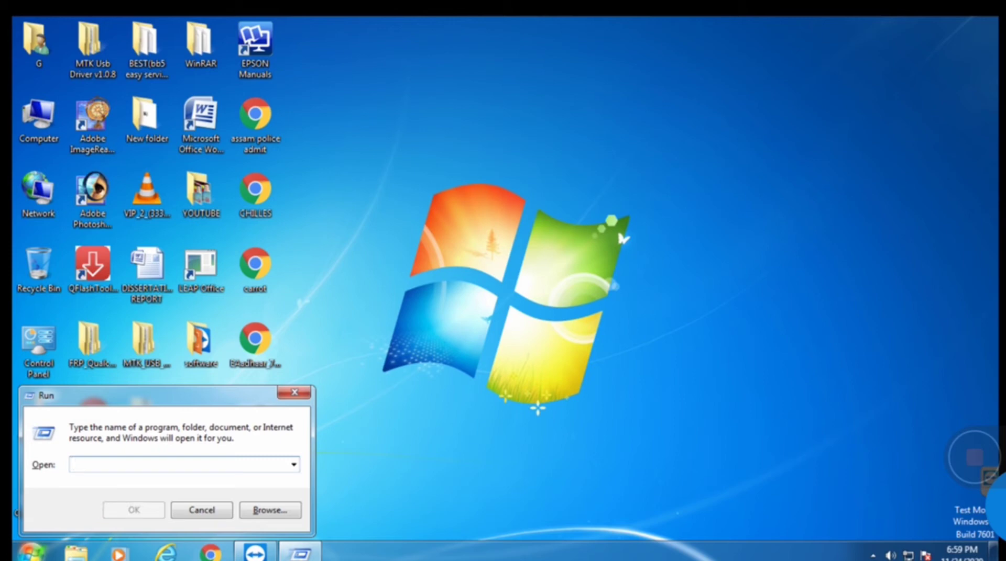
type("wi")
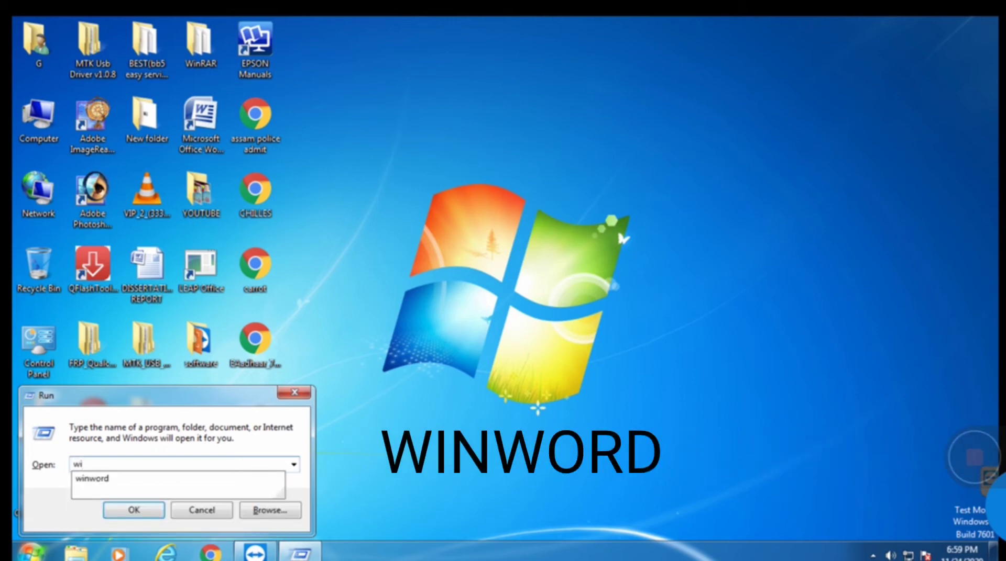
key("Down")
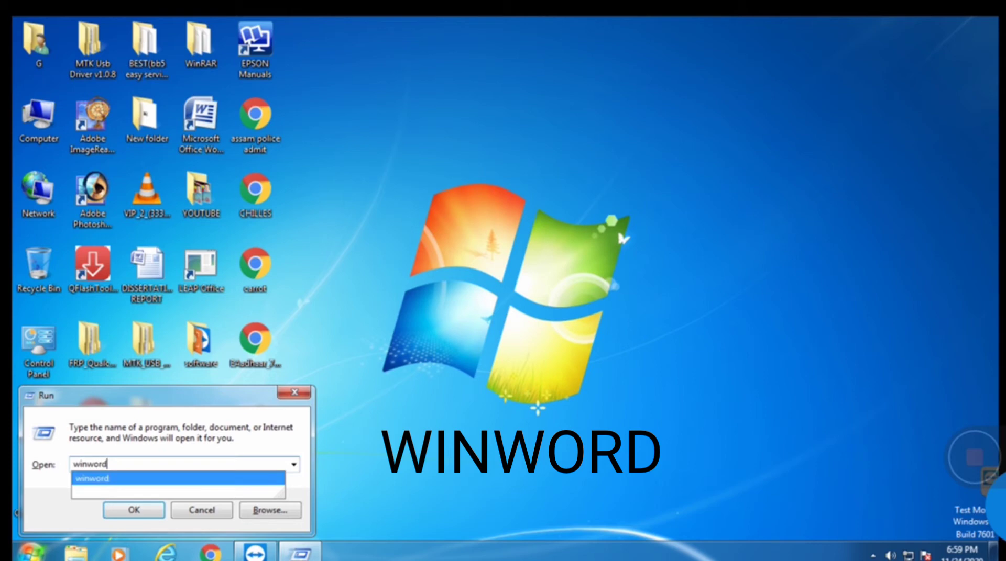
key("Return")
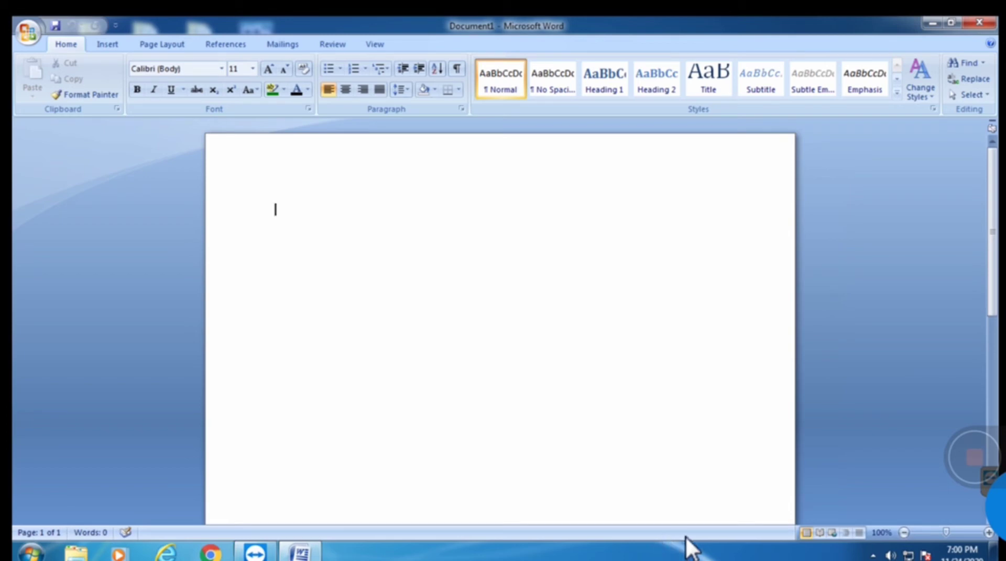
- Show the ruler around the document page and return to the Home commands
left_click(375, 44)
left_click(211, 66)
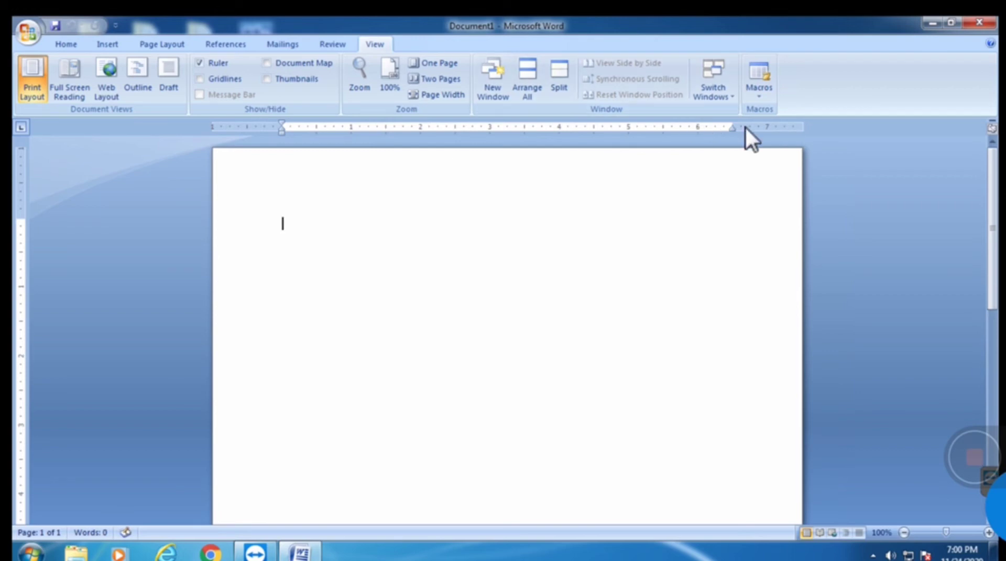
left_click(69, 45)
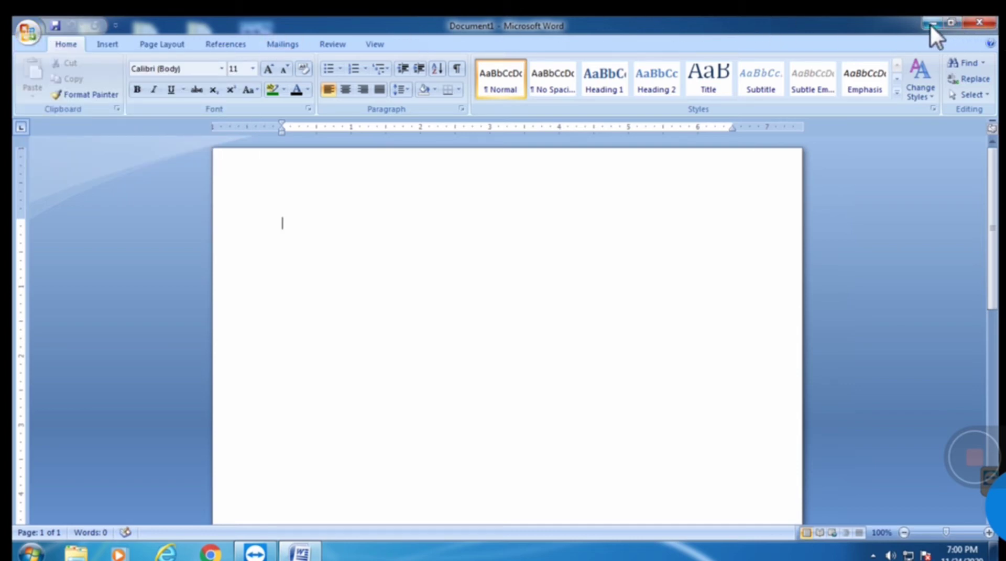
left_click(24, 33)
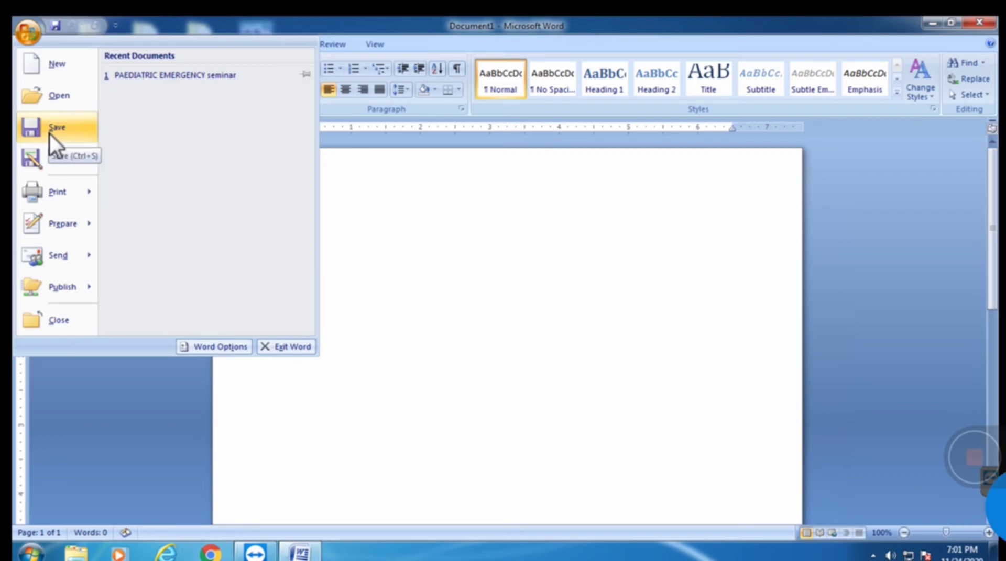
mouse_move(52, 166)
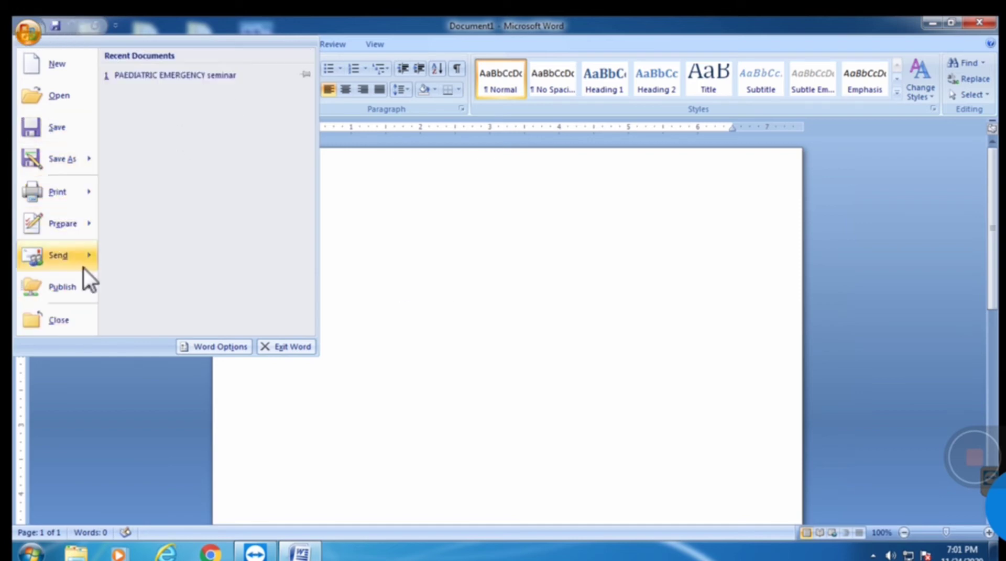
left_click(378, 272)
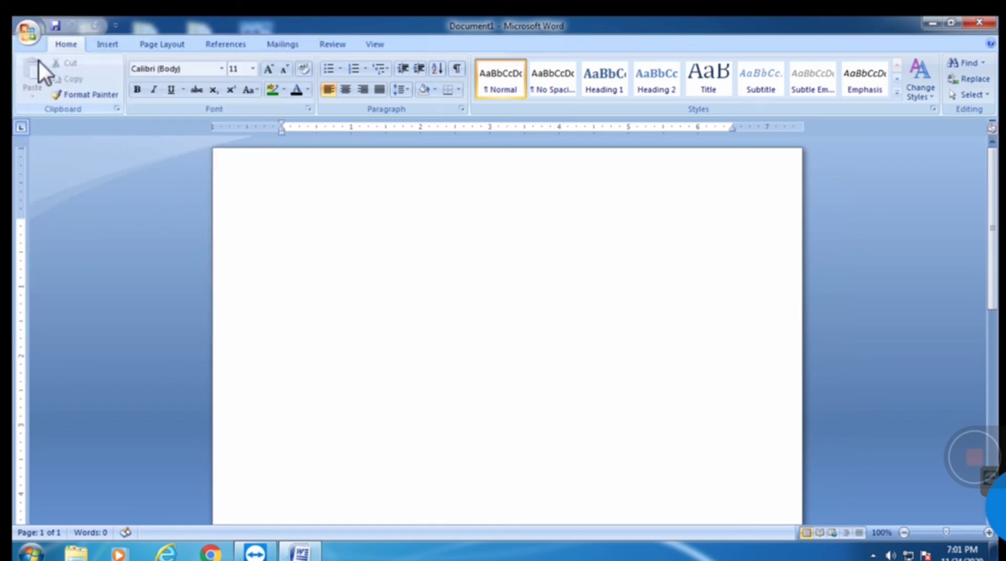
- Create a new document from the Blank document template and pick Document2 among the open Word windows
left_click(33, 35)
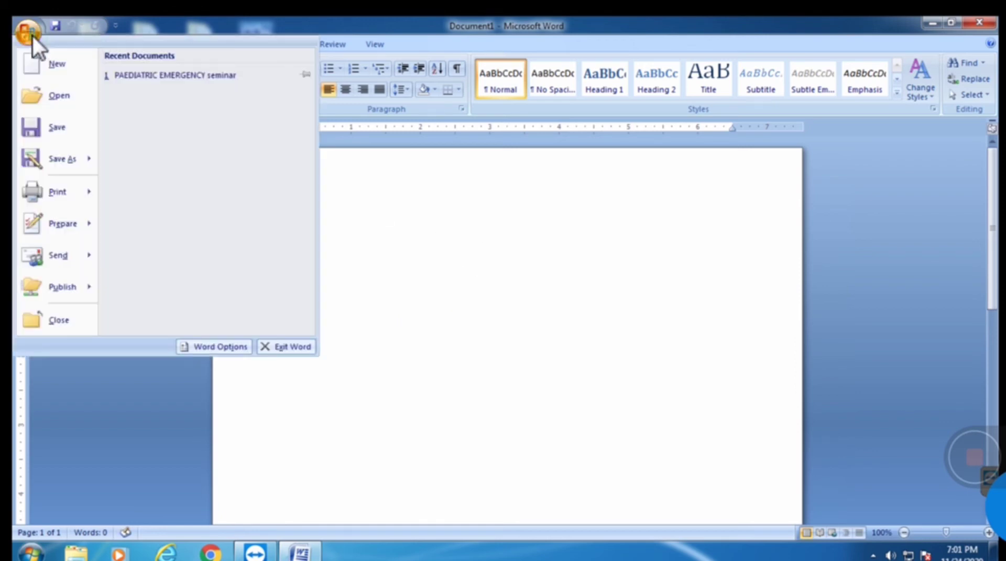
left_click(55, 71)
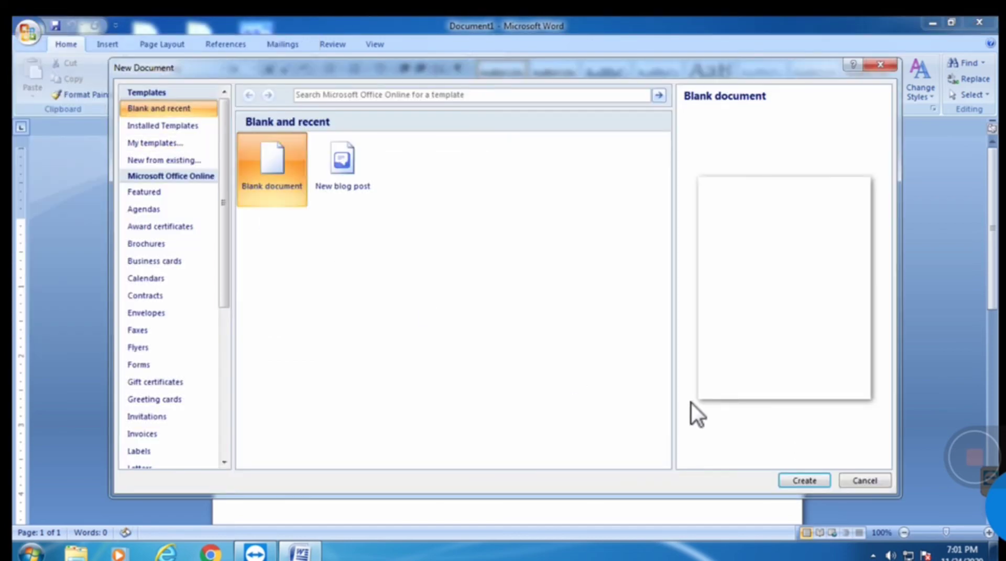
left_click(817, 482)
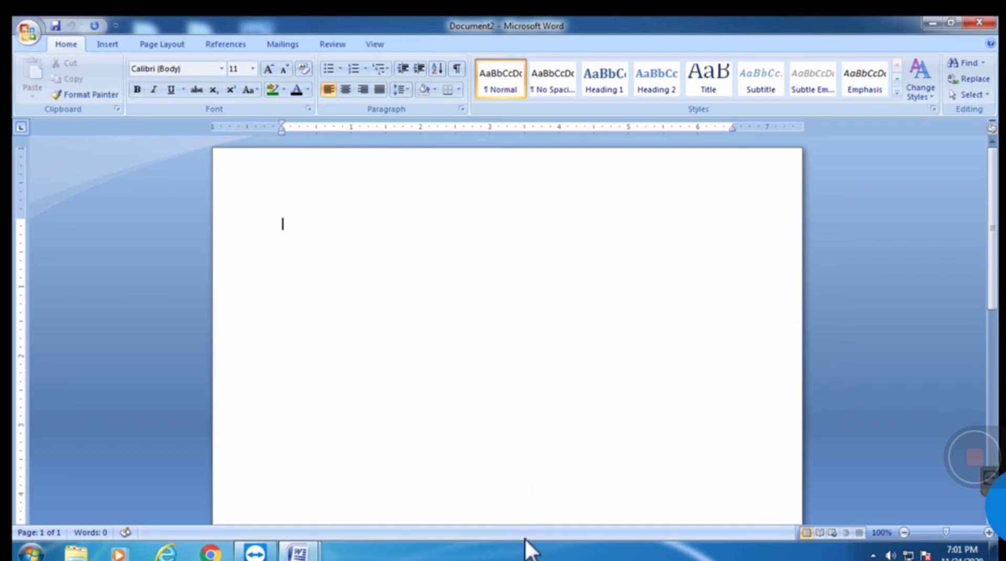
left_click(299, 551)
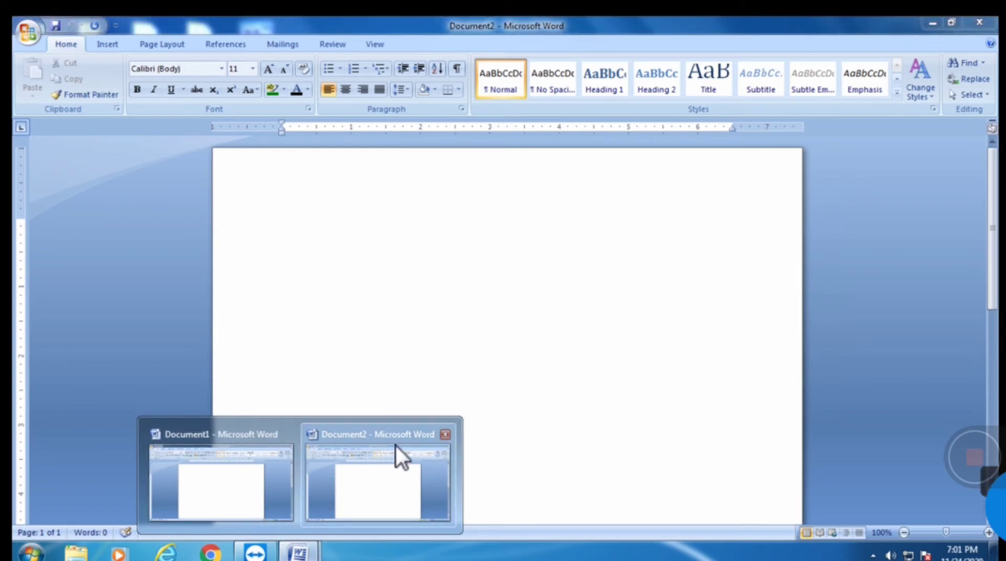
left_click(399, 445)
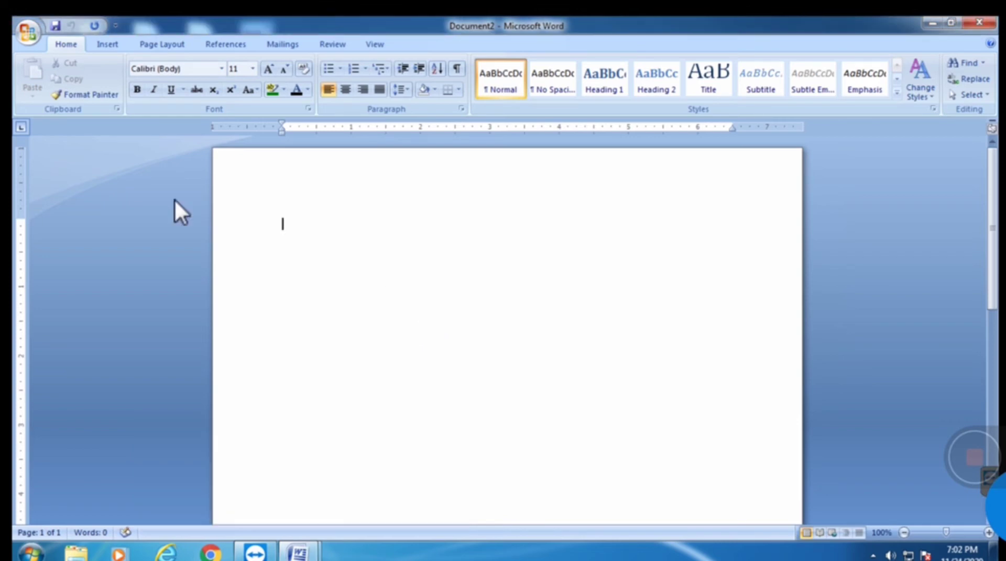
- Create another blank document directly, without choosing a template, and check the open Word windows
left_click(16, 33)
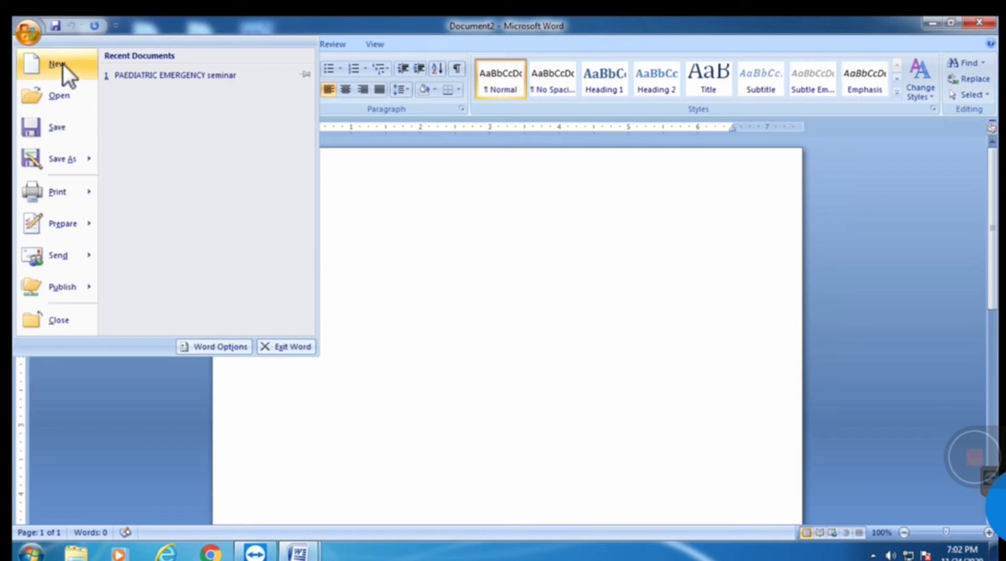
left_click(416, 214)
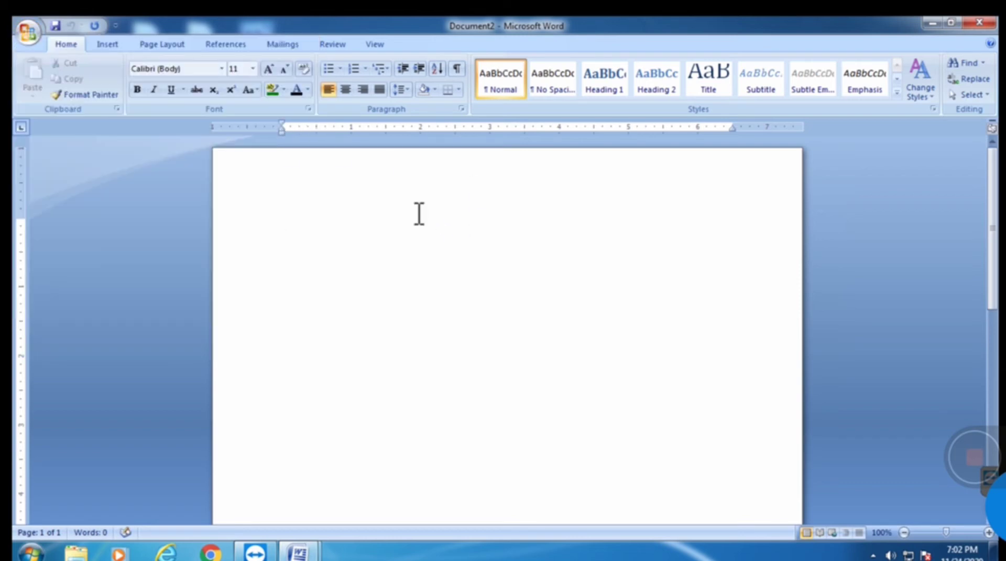
key("ctrl+n")
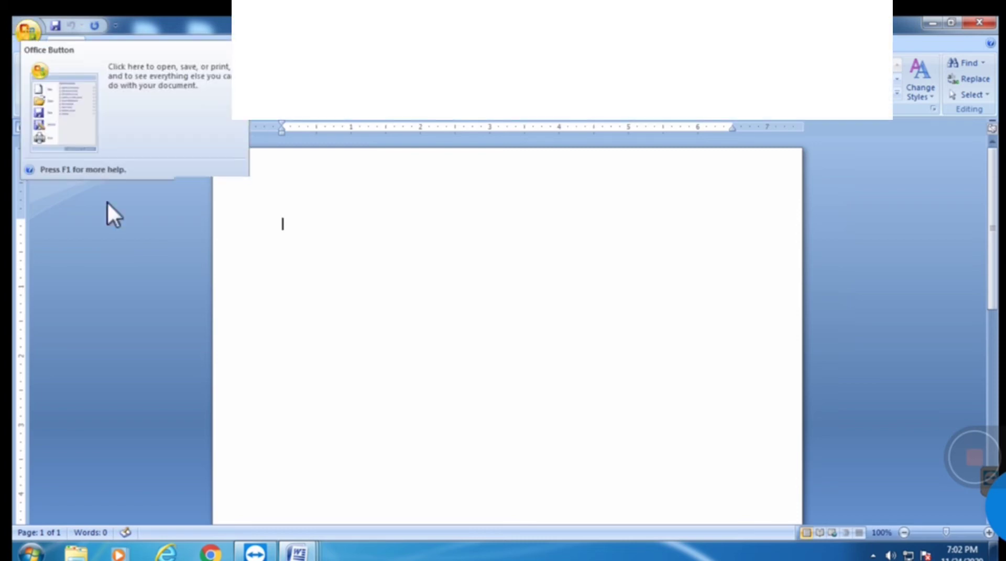
mouse_move(296, 552)
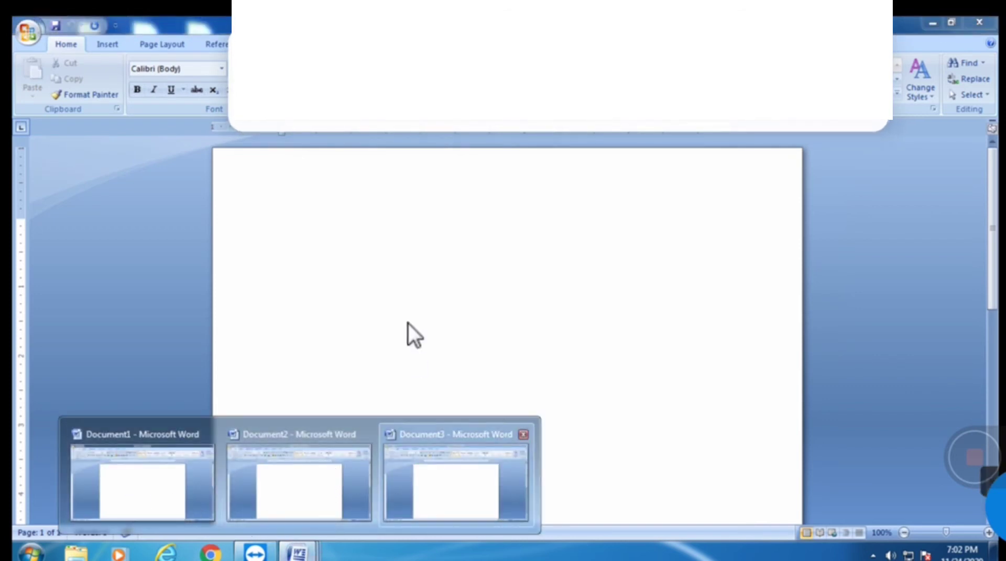
- Browse the Desktop folder for an existing Word document to open, and leave the Open dialog without choosing one
left_click(23, 34)
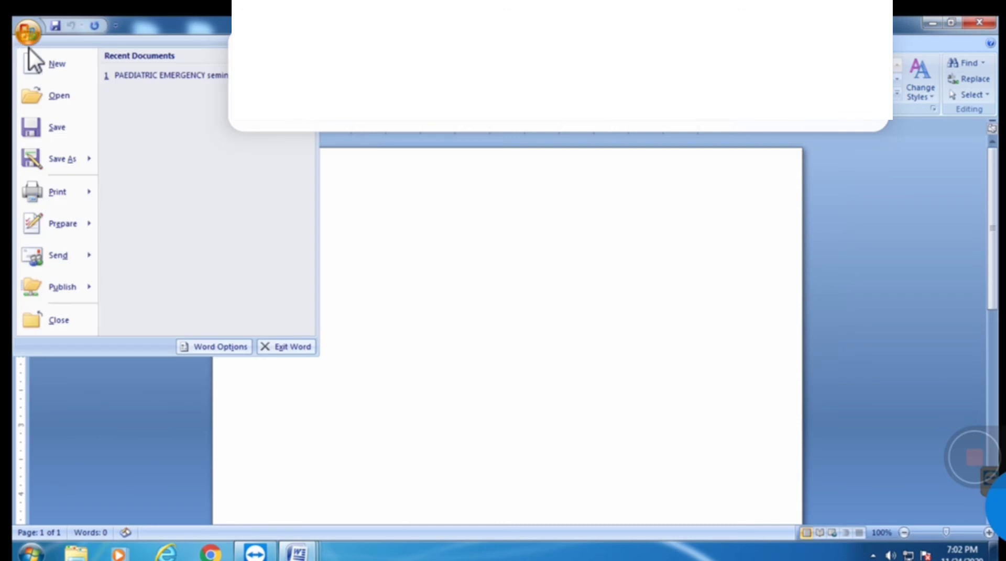
left_click(56, 106)
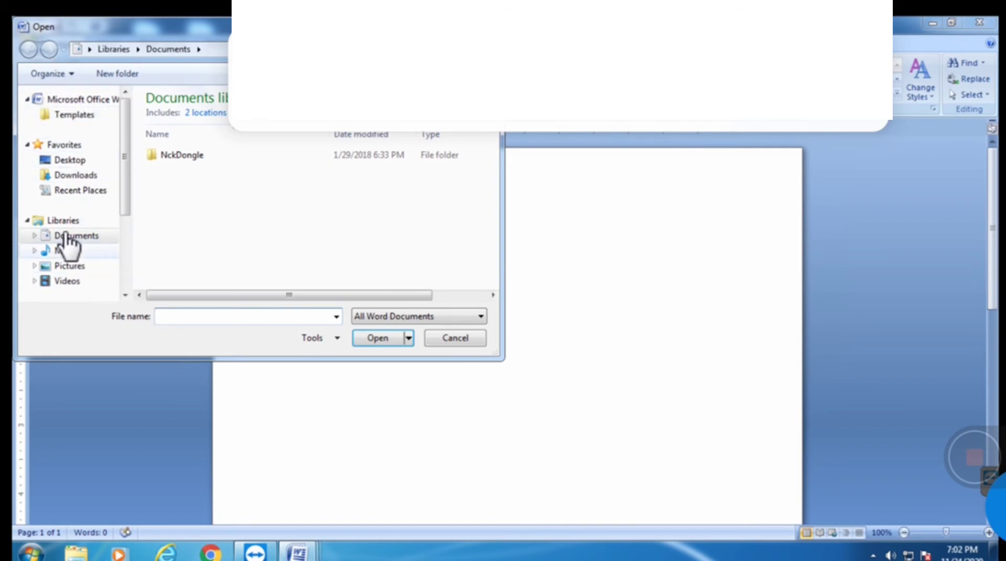
left_click(68, 161)
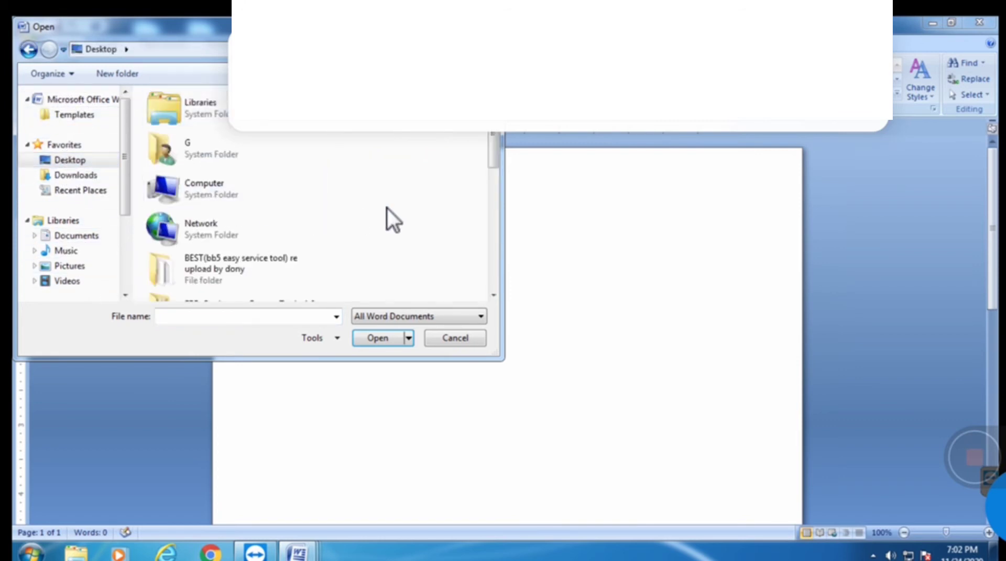
scroll(387, 209, "down", 5)
scroll(356, 241, "up", 5)
scroll(319, 263, "down", 5)
scroll(314, 273, "up", 5)
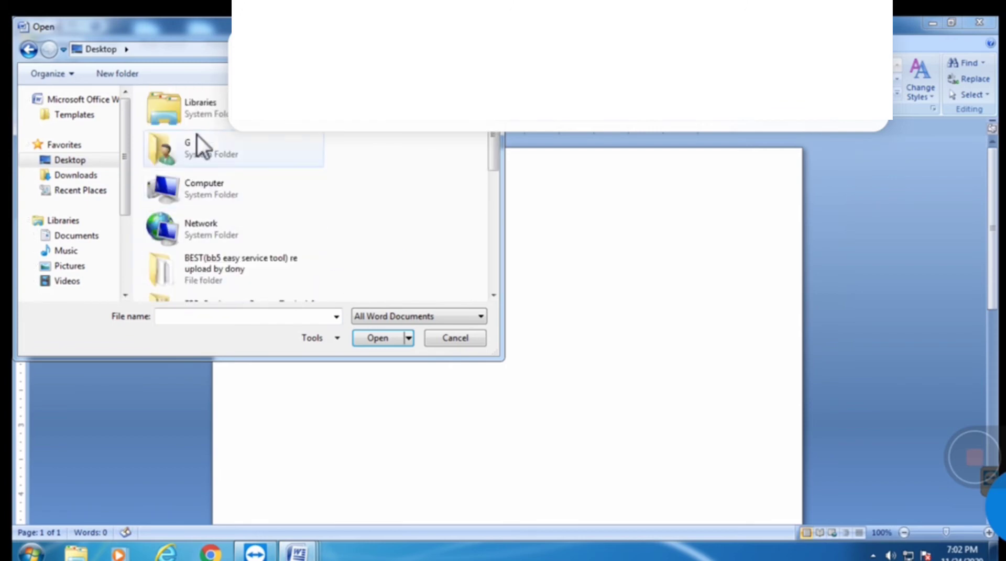
scroll(298, 209, "down", 5)
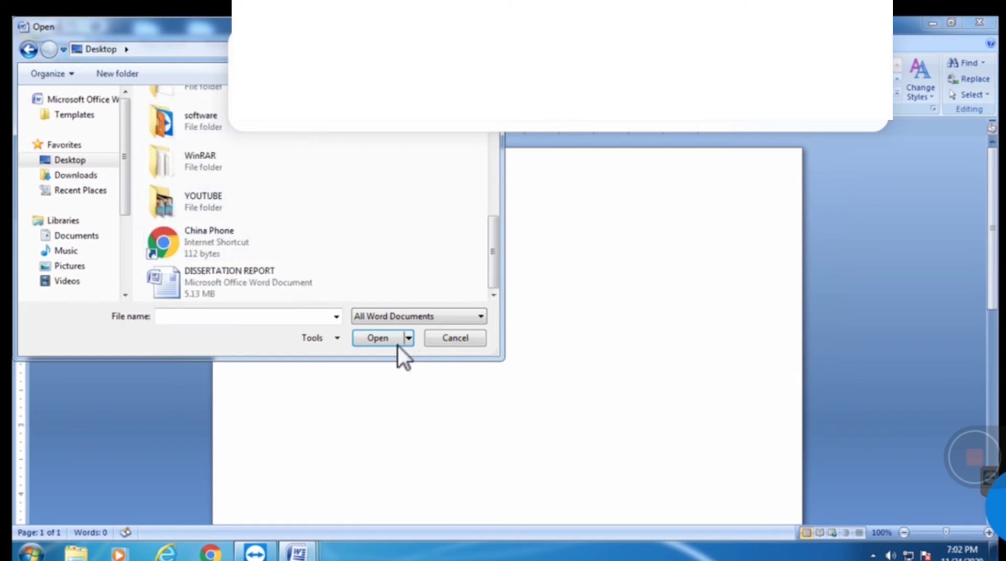
left_click(454, 337)
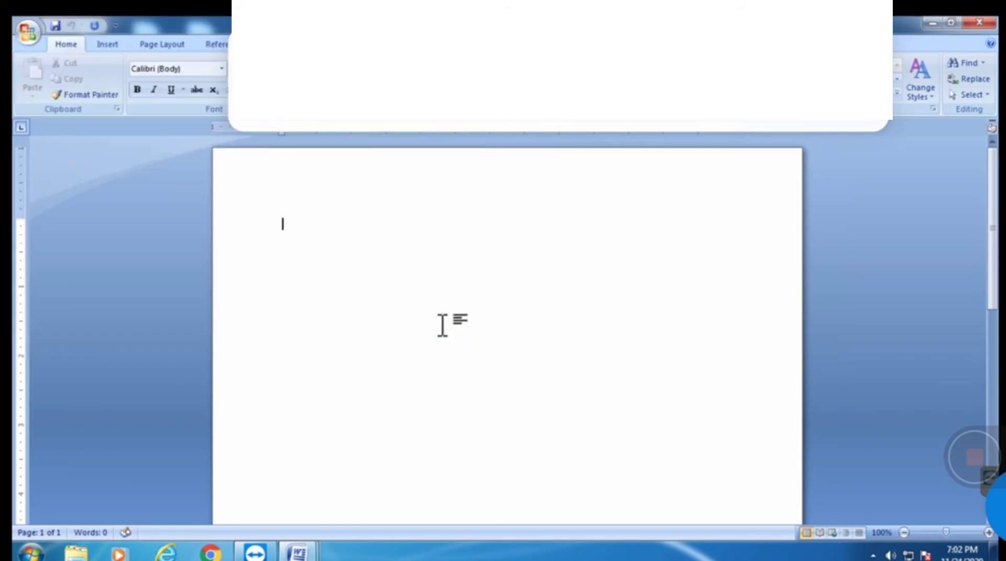
- Examine the Save and Save As commands for the document without saving it
left_click(22, 33)
left_click(526, 259)
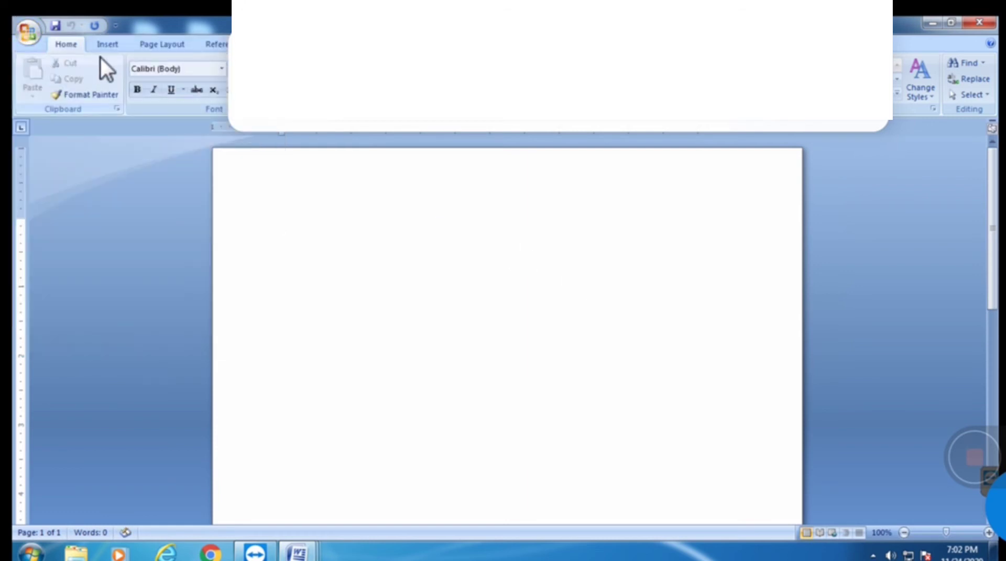
left_click(28, 33)
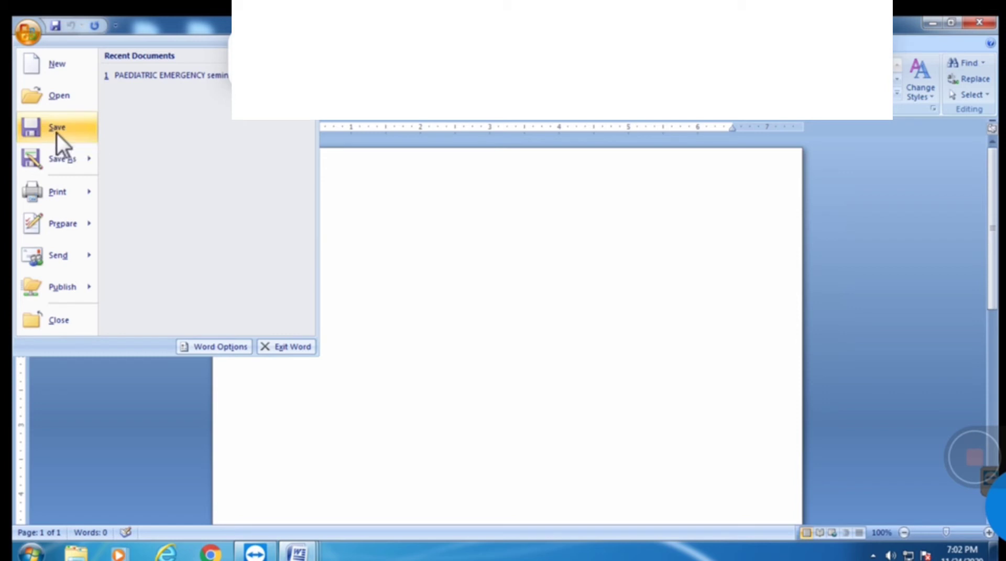
mouse_move(59, 160)
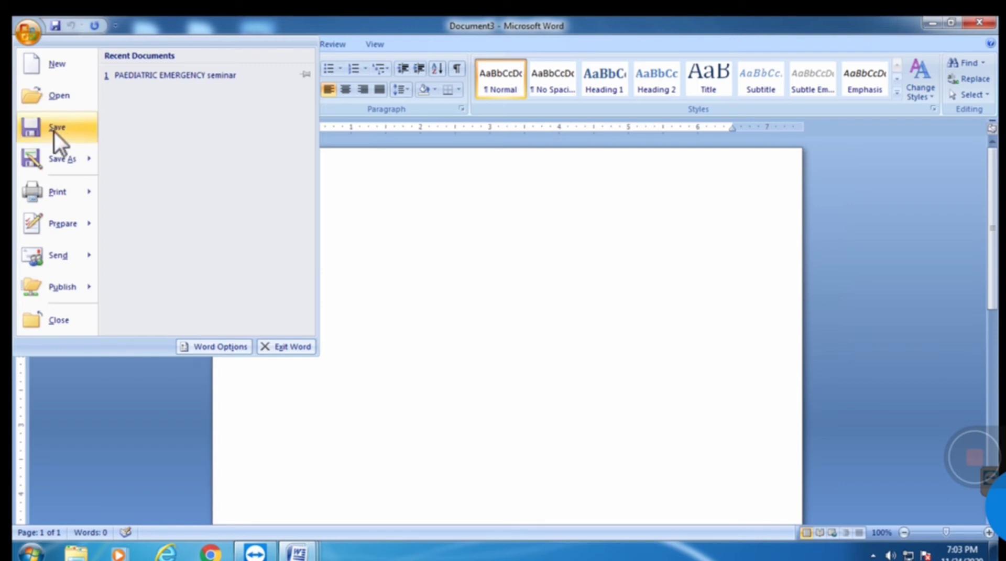
left_click(447, 216)
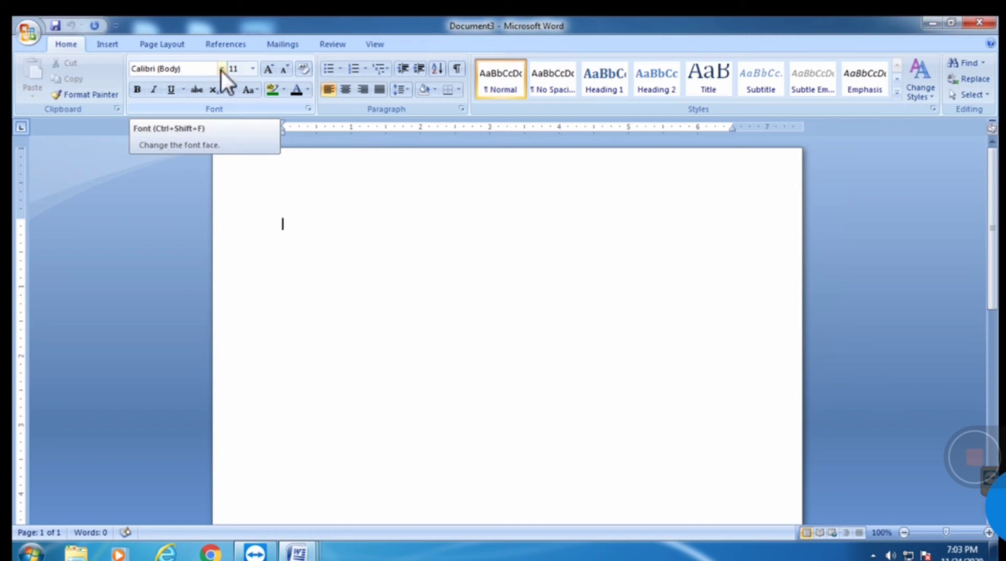
- Enter the word LAKHIMPUR on the blank page and move it down by inserting blank lines above it
left_click(333, 186)
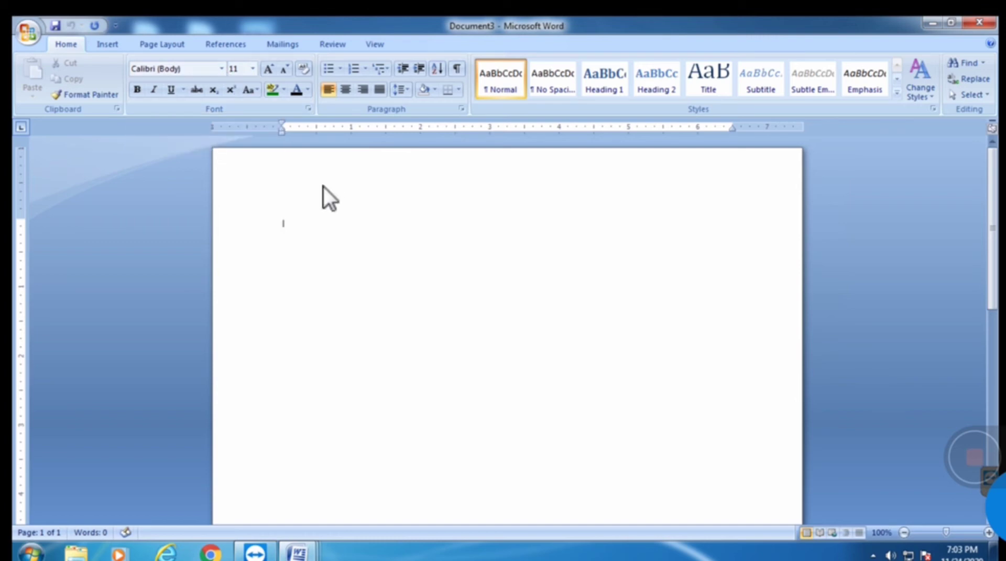
type("LAKHIMPUR")
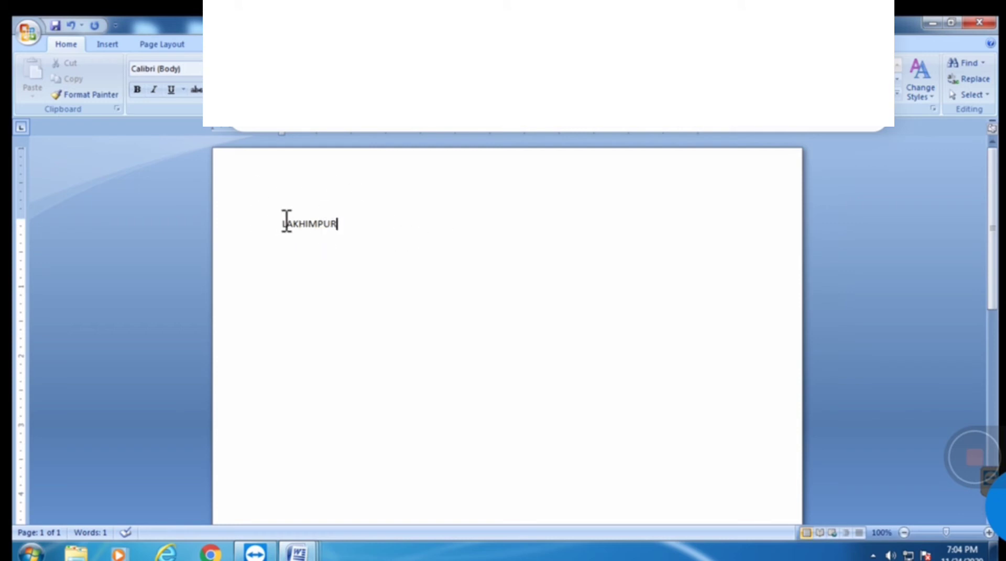
key("Return")
key("Return")
key("Return")
key("Return")
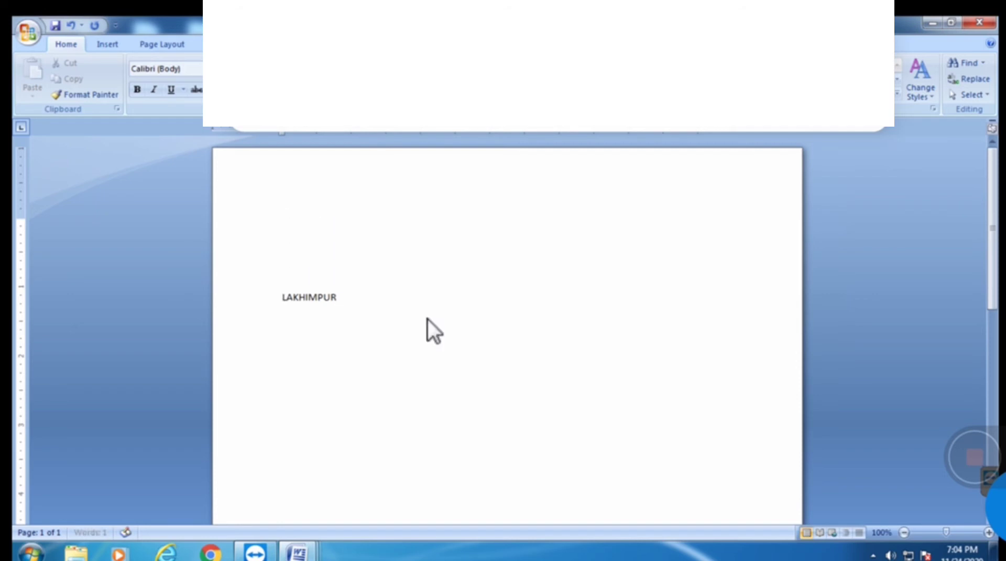
- Remove the blank lines above LAKHIMPUR and shift the word toward the middle of its line with tabs
key("BackSpace")
key("BackSpace")
key("BackSpace")
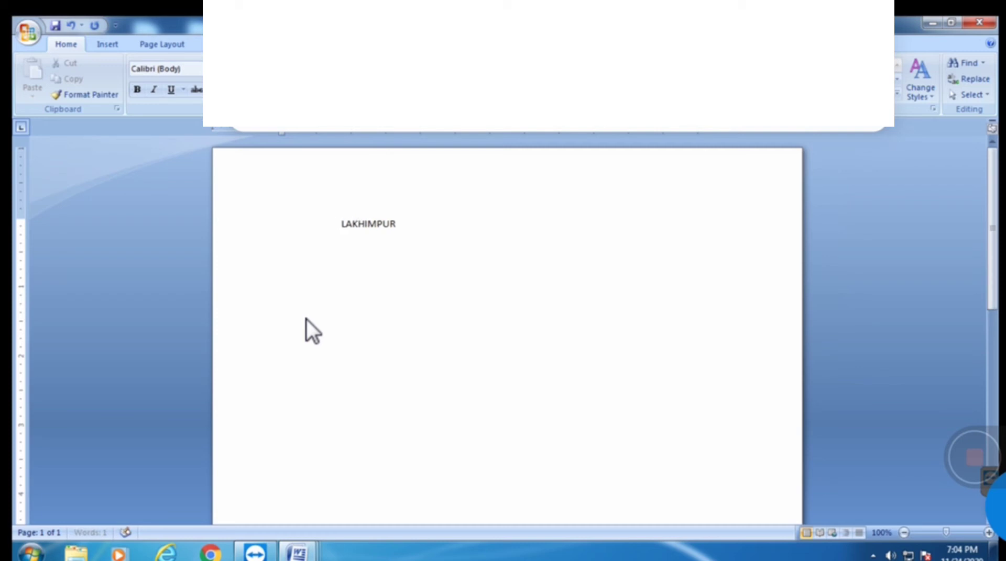
key("Tab")
key("Tab")
key("Tab")
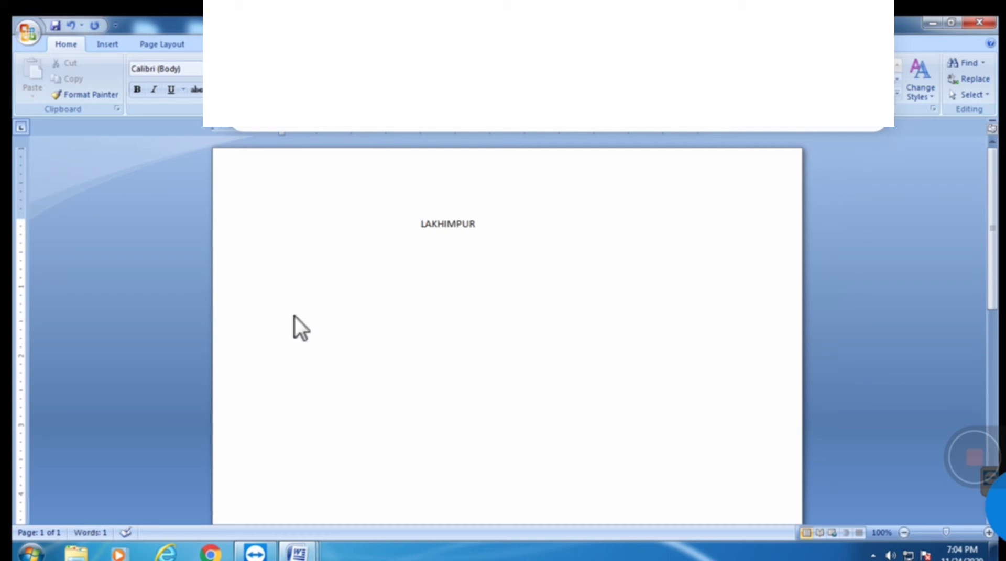
key("Tab")
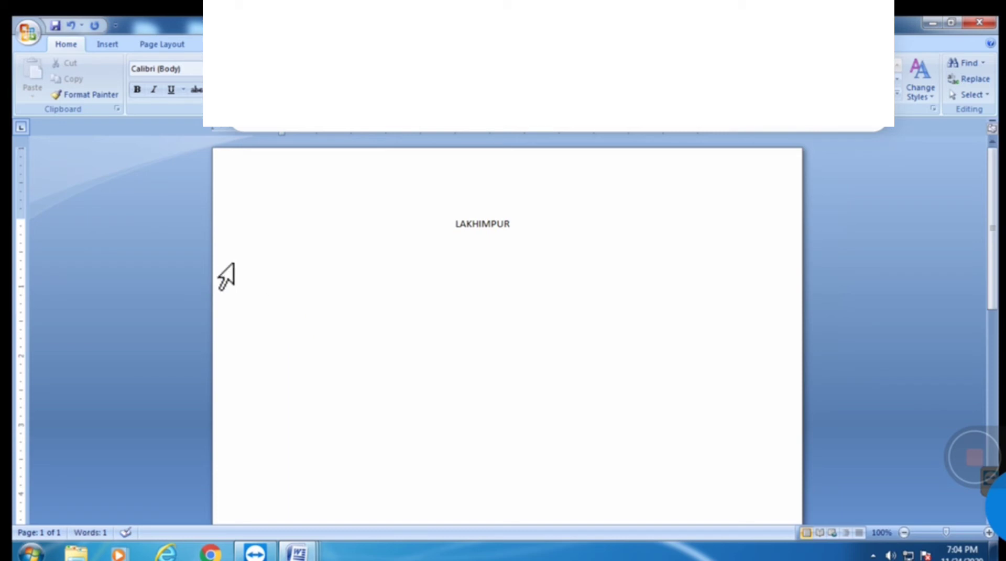
- Move LAKHIMPUR down the page with new lines and indent it again with tabs toward the middle
key("Return")
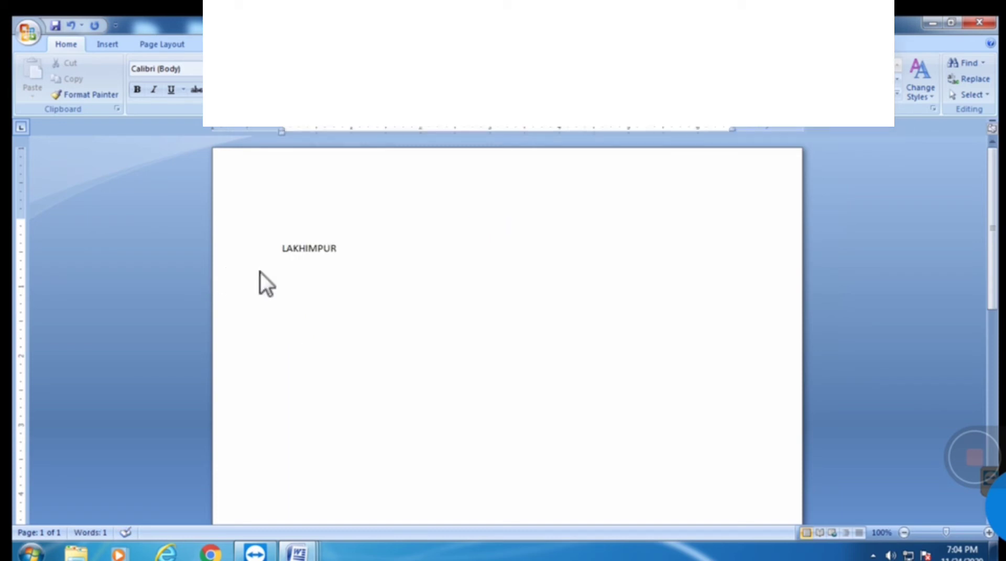
key("Return")
key("Tab")
key("Tab")
key("Tab")
key("Tab")
key("Tab")
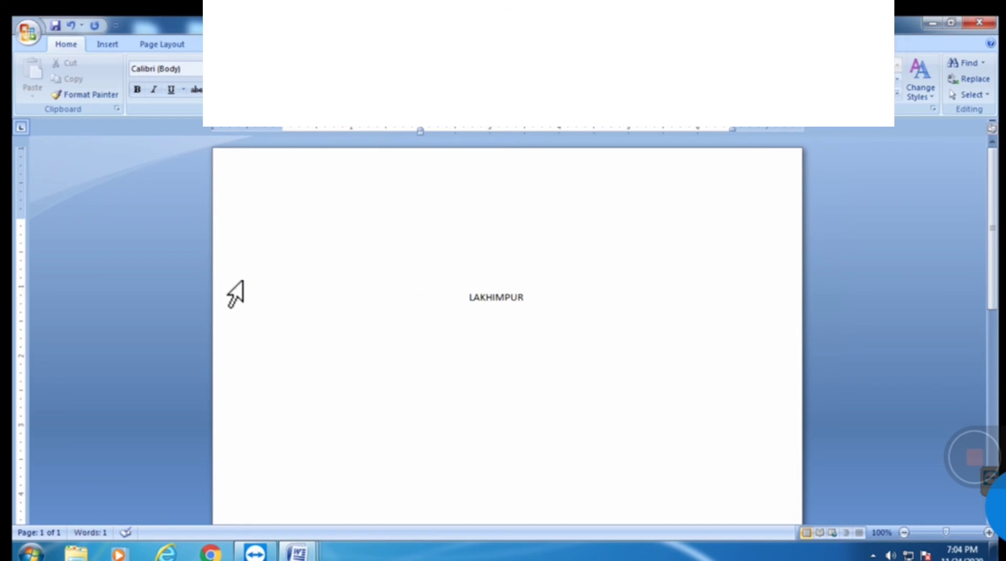
- Select LAKHIMPUR and look through the available fonts, previewing some of them on the word without applying any
left_click_drag(473, 301, 557, 304)
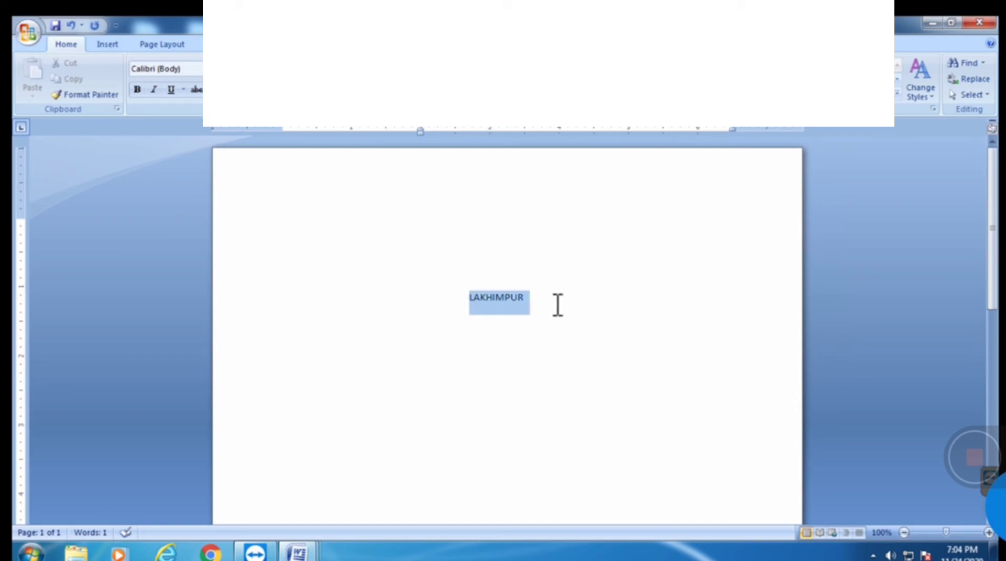
left_click(222, 69)
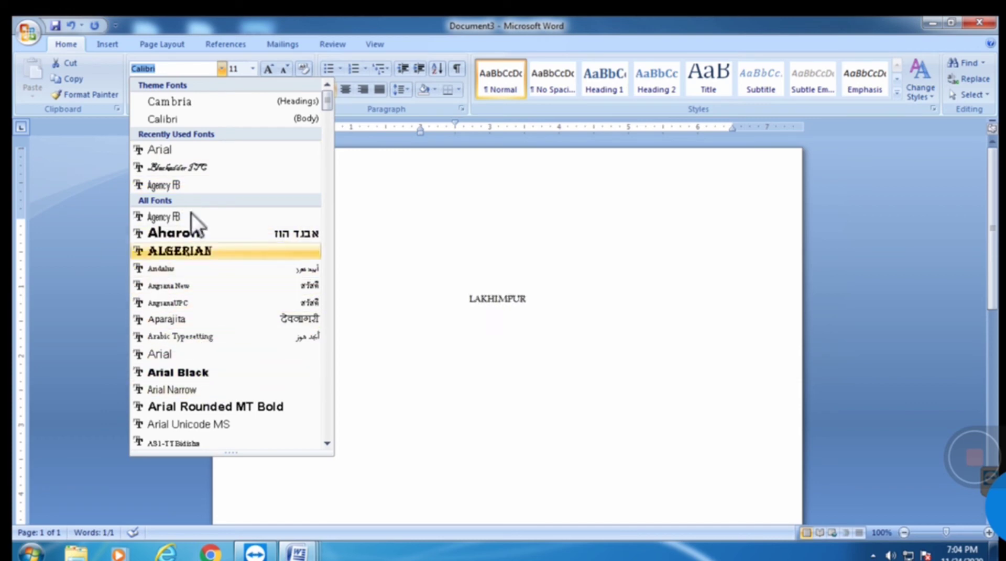
scroll(259, 344, "down", 2)
scroll(260, 343, "down", 3)
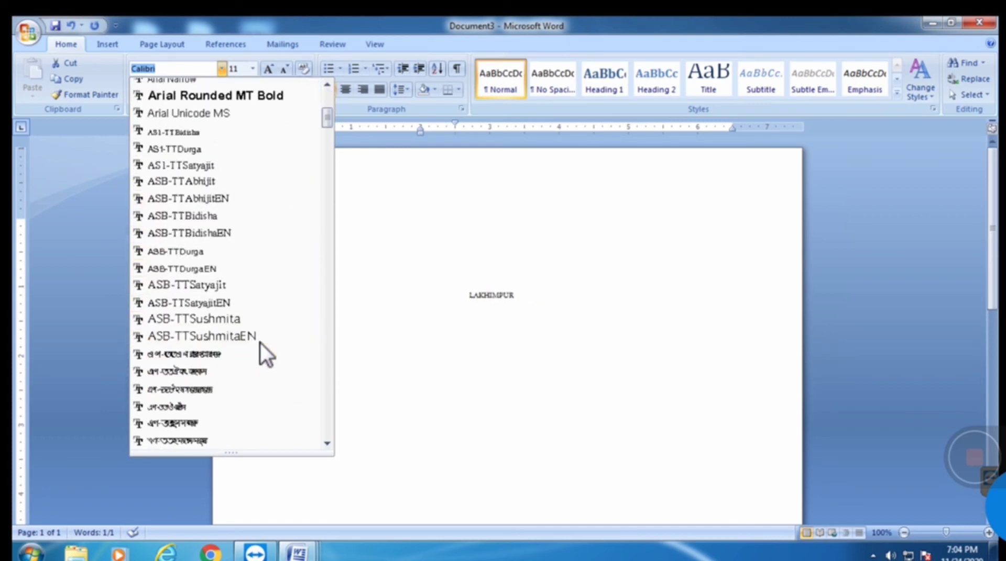
scroll(260, 344, "up", 5)
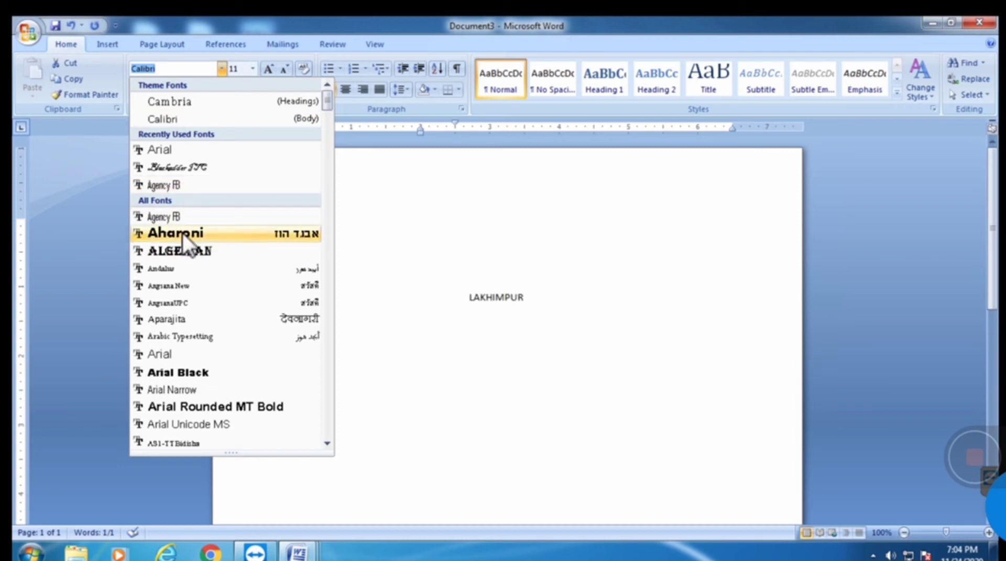
key("Escape")
left_click(440, 317)
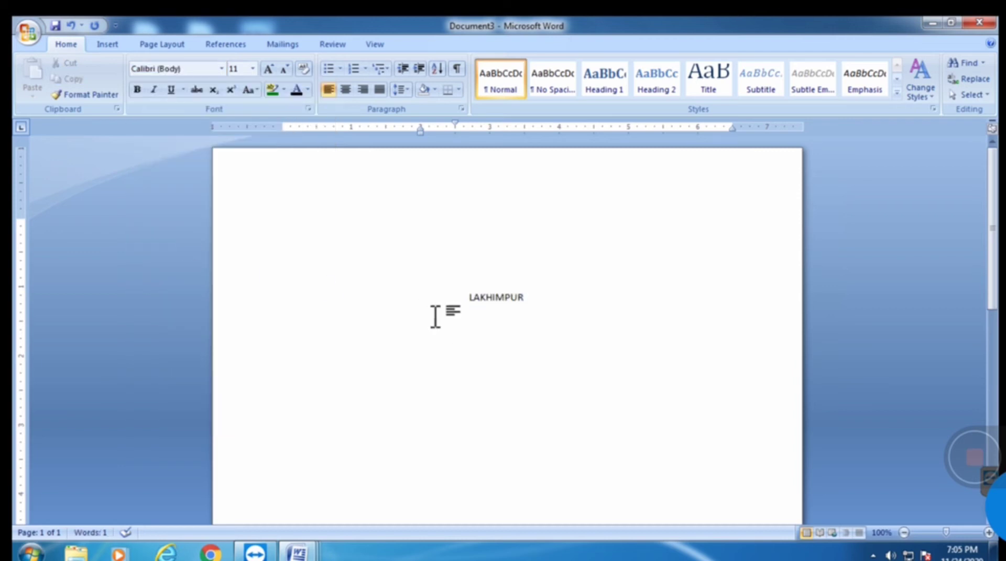
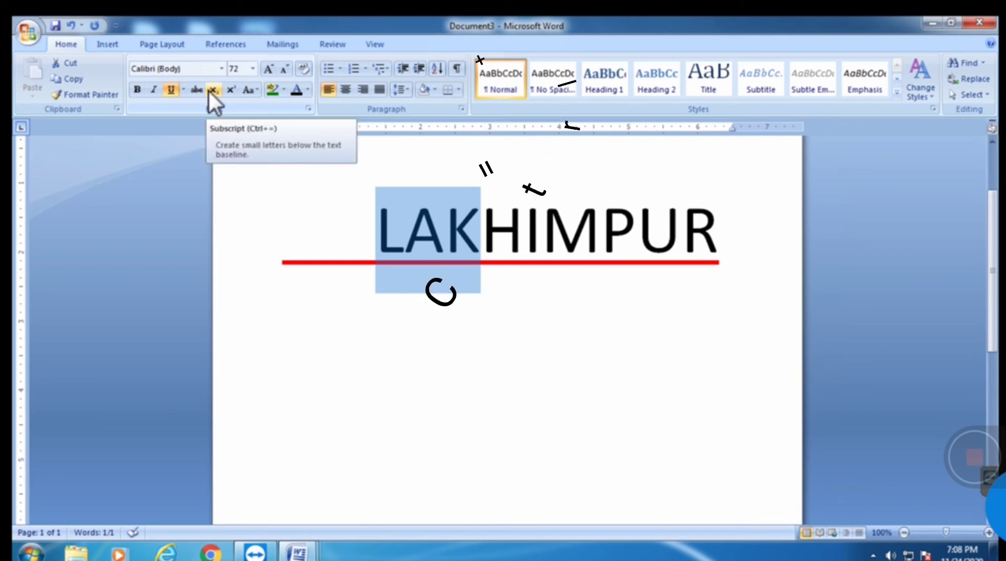
- Format the final R of LAKHIMPUR as subscript and remove the subscript again
left_click(598, 357)
left_click_drag(720, 230, 698, 225)
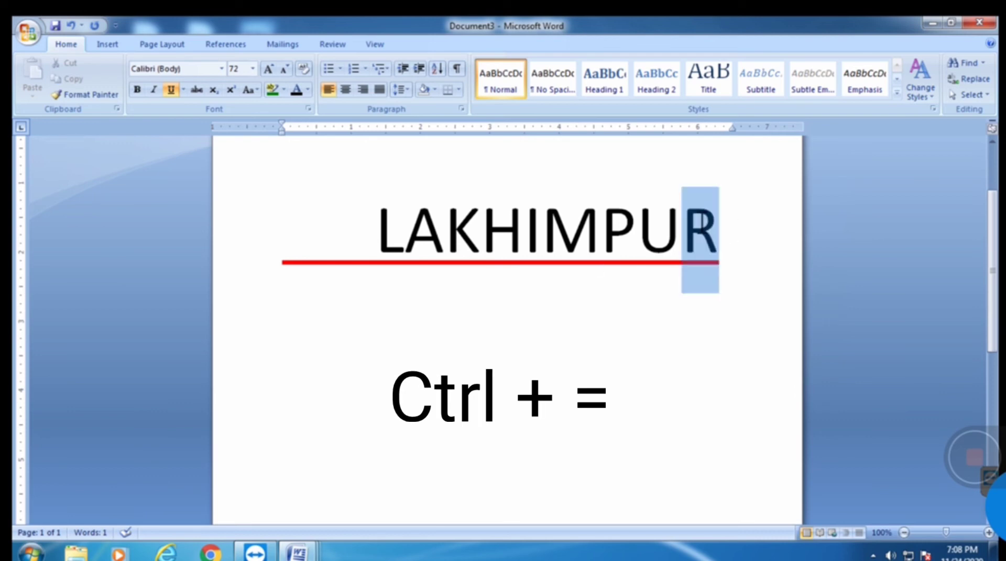
left_click(212, 91)
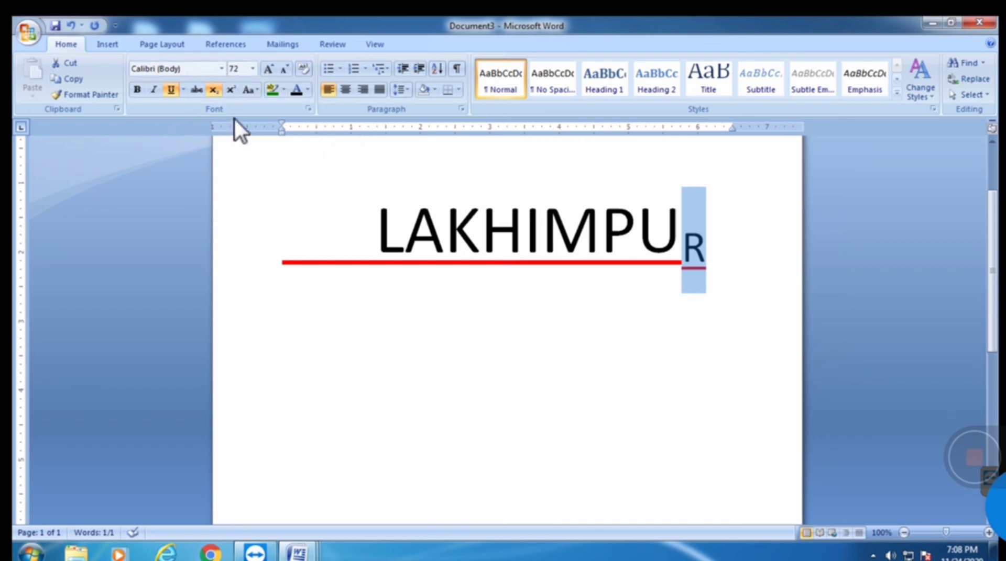
left_click(215, 92)
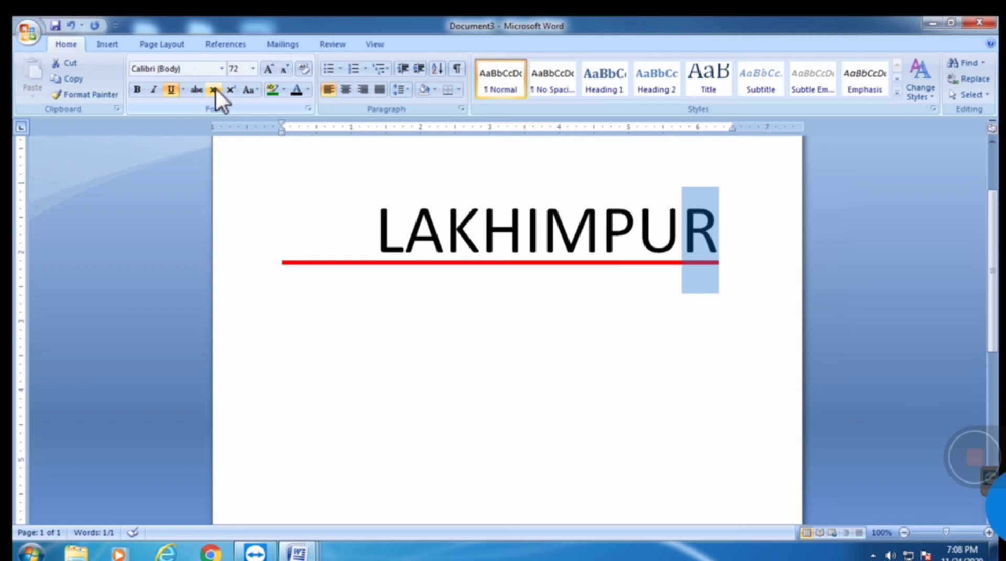
- Format the final R of LAKHIMPUR as superscript and the letter P as subscript
left_click(229, 89)
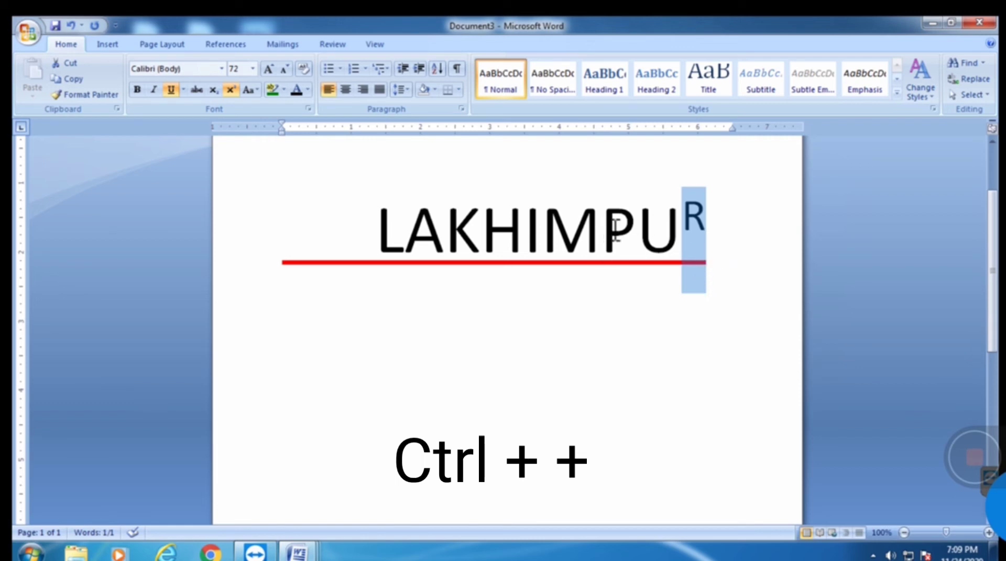
left_click_drag(639, 236, 602, 238)
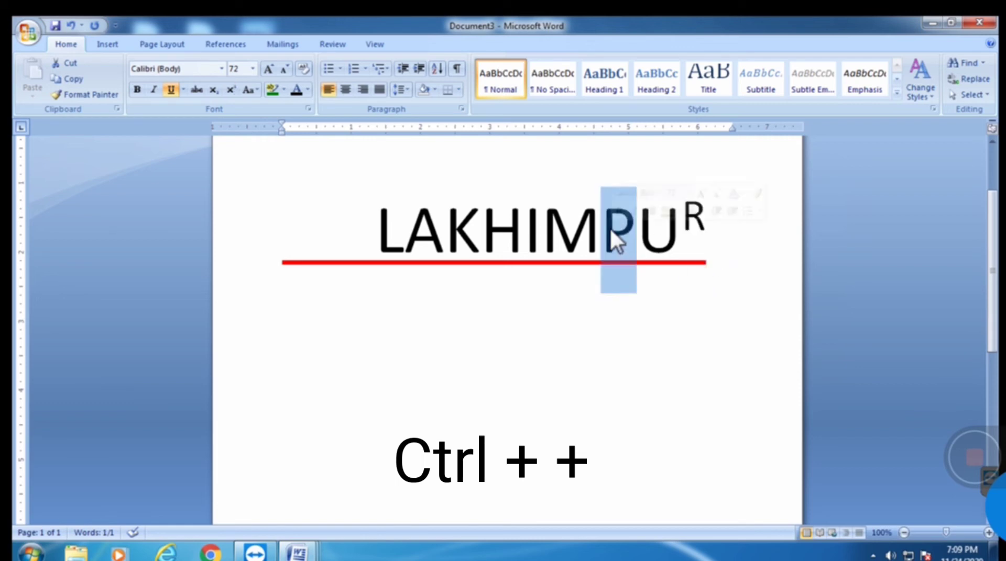
left_click(216, 92)
left_click(675, 300)
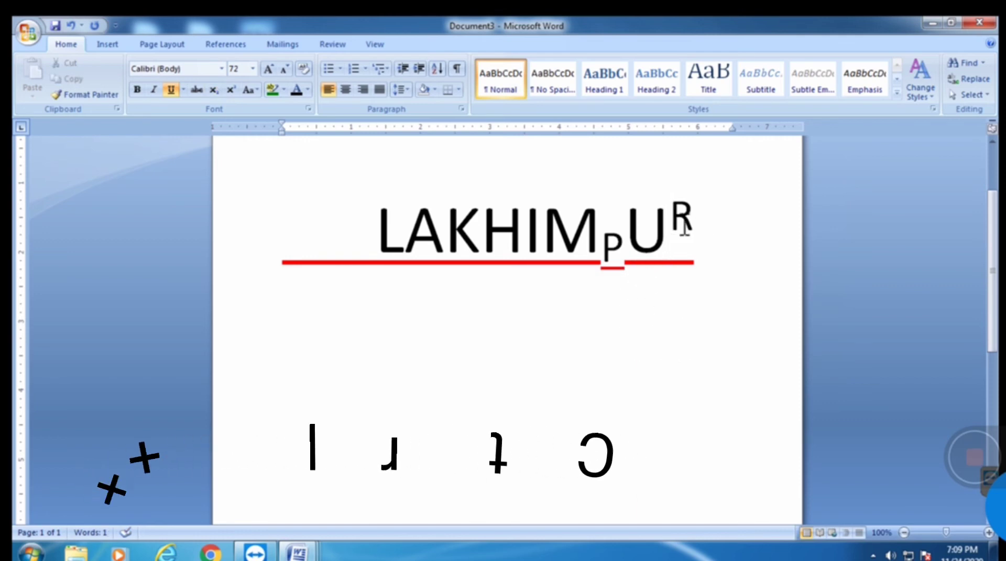
- Clear the superscript and subscript from the whole word LAKHIMPUR and change its case to lowercase
left_click_drag(698, 225, 678, 226)
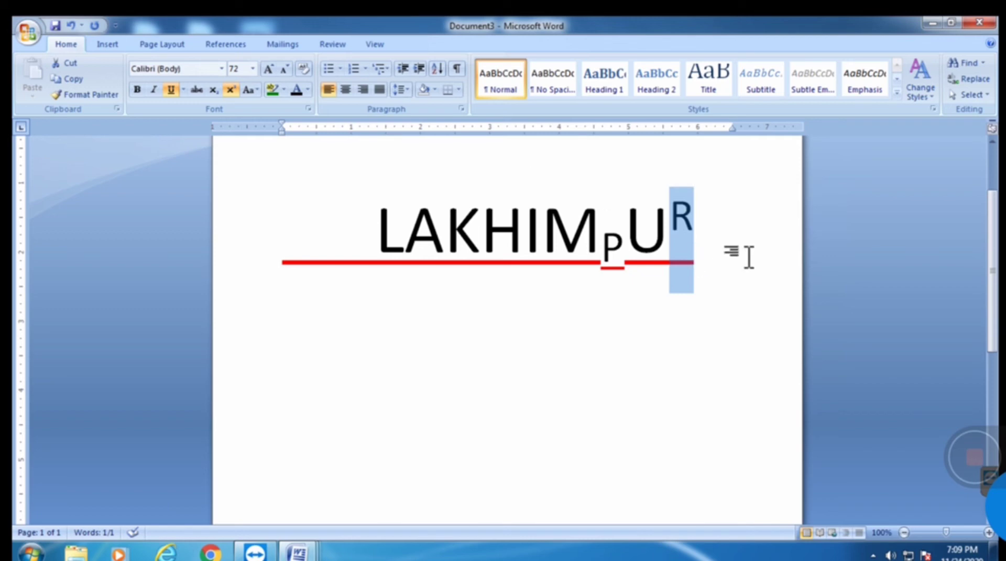
left_click(729, 263)
left_click_drag(729, 263, 343, 168)
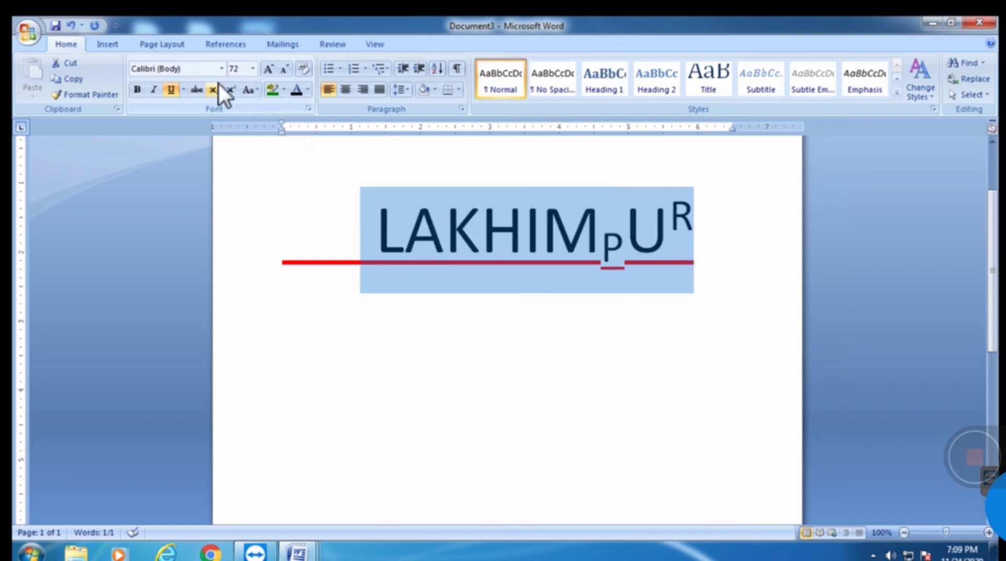
left_click(231, 86)
left_click(231, 86)
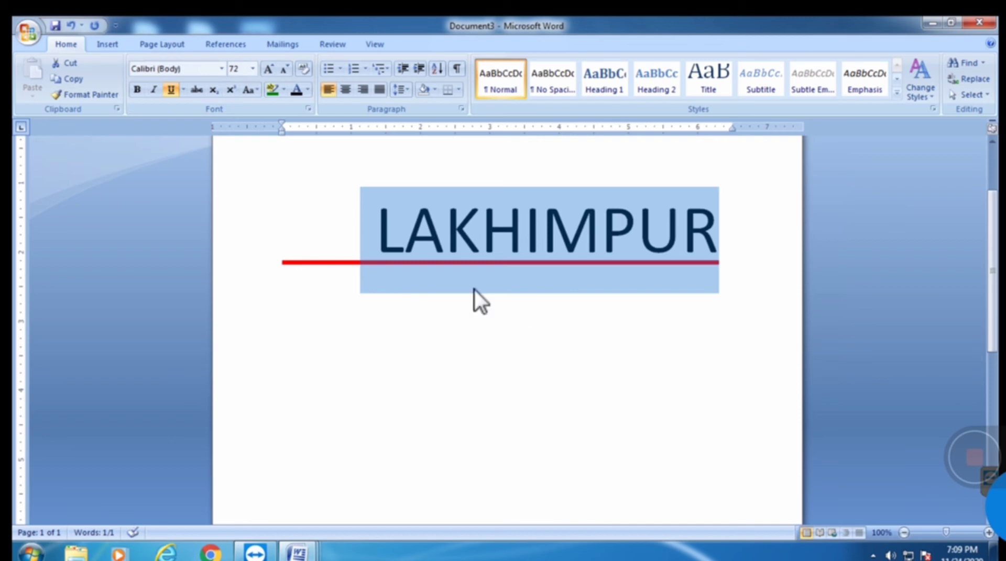
left_click(258, 90)
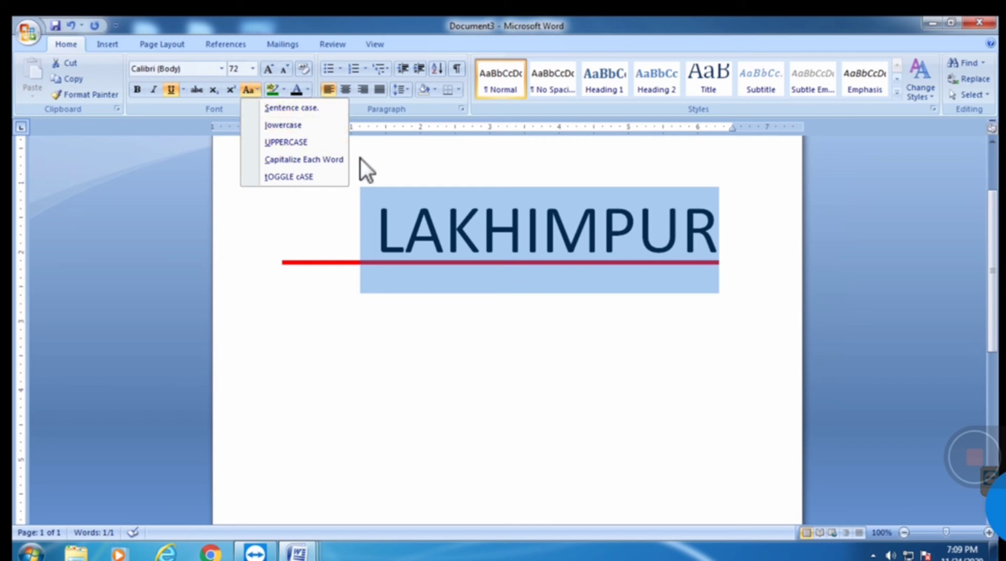
left_click(290, 131)
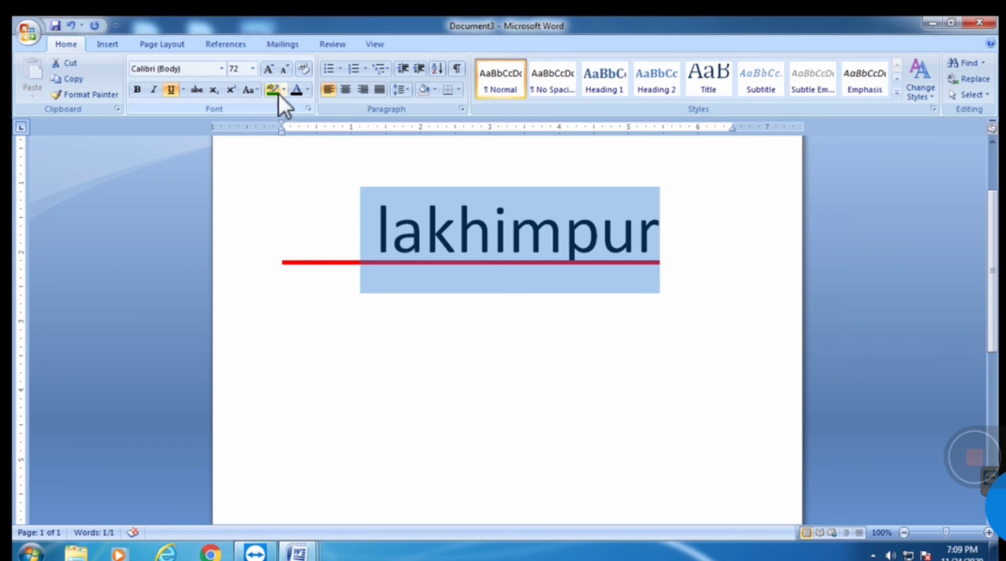
- Change the case of the selected word Lakhimpur to UPPERCASE and finally to Capitalize Each Word
left_click(250, 90)
left_click(260, 139)
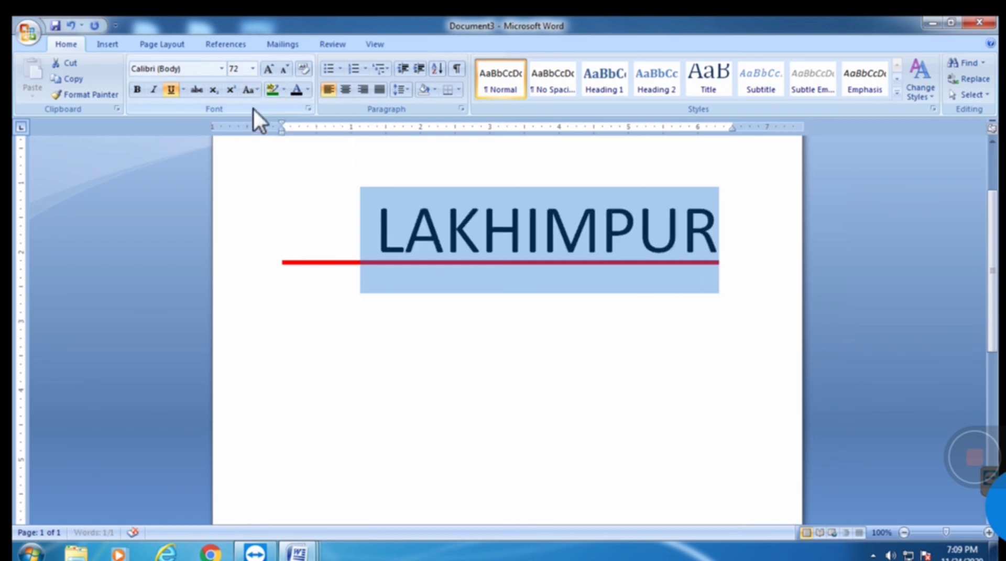
left_click(250, 91)
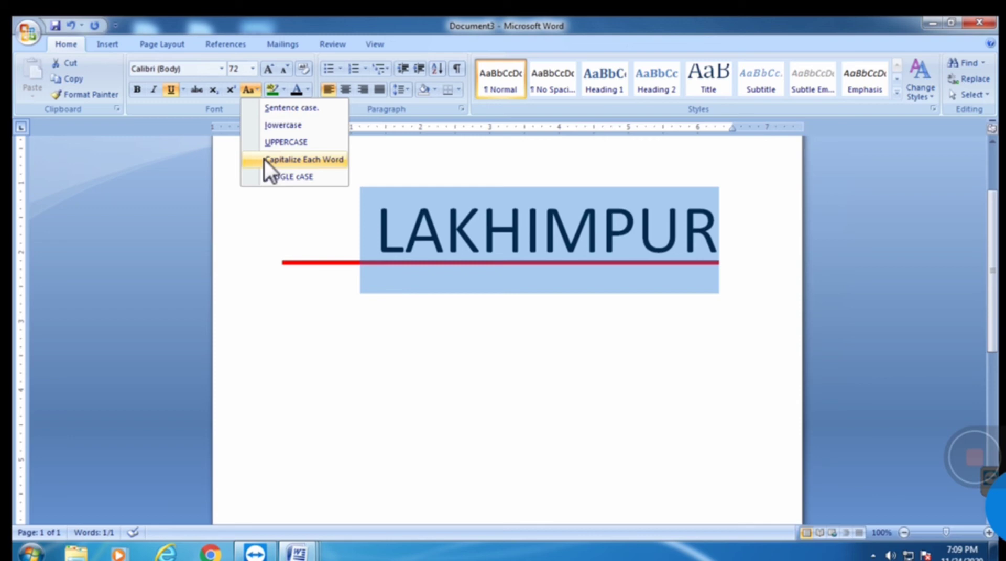
left_click(264, 159)
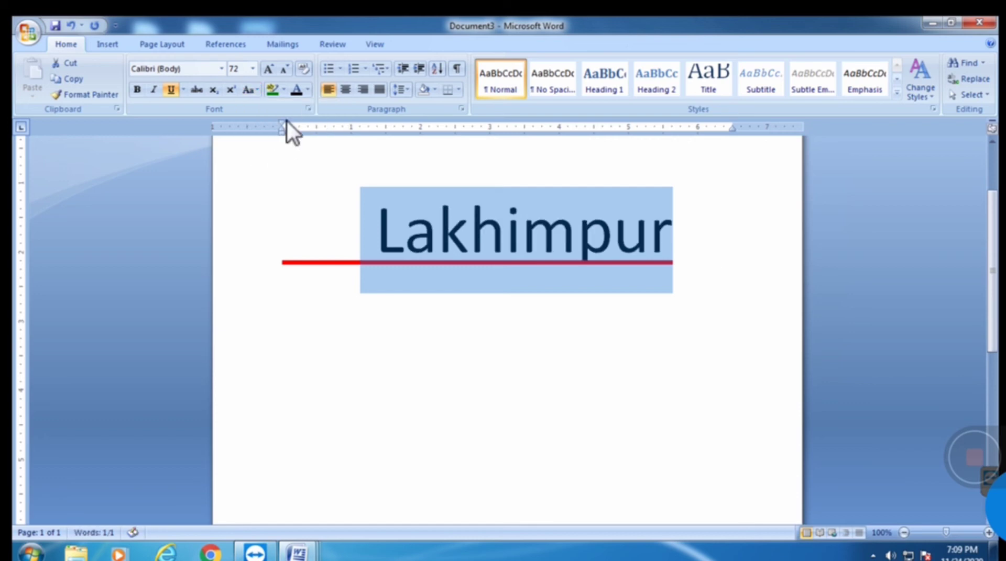
left_click(247, 90)
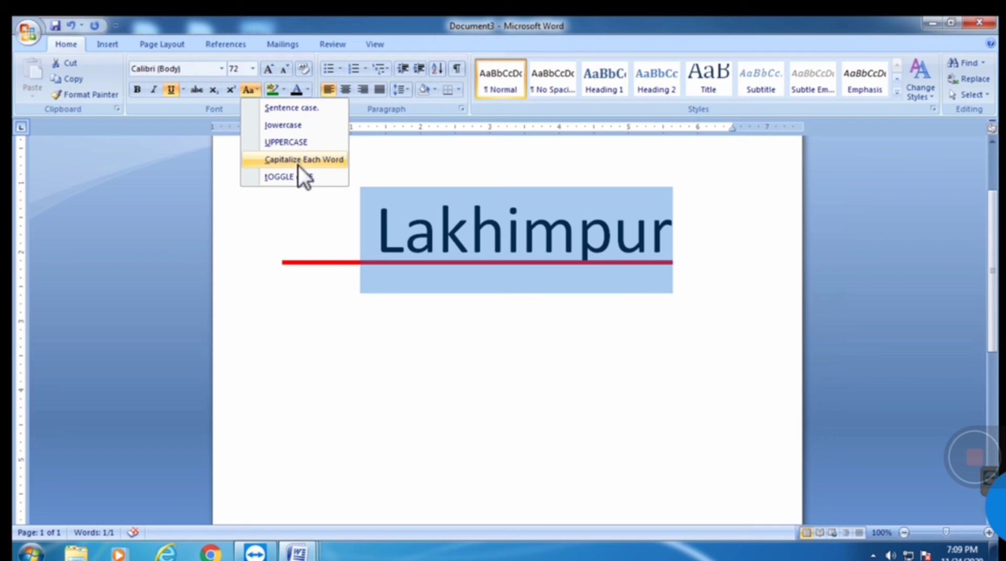
left_click(293, 211)
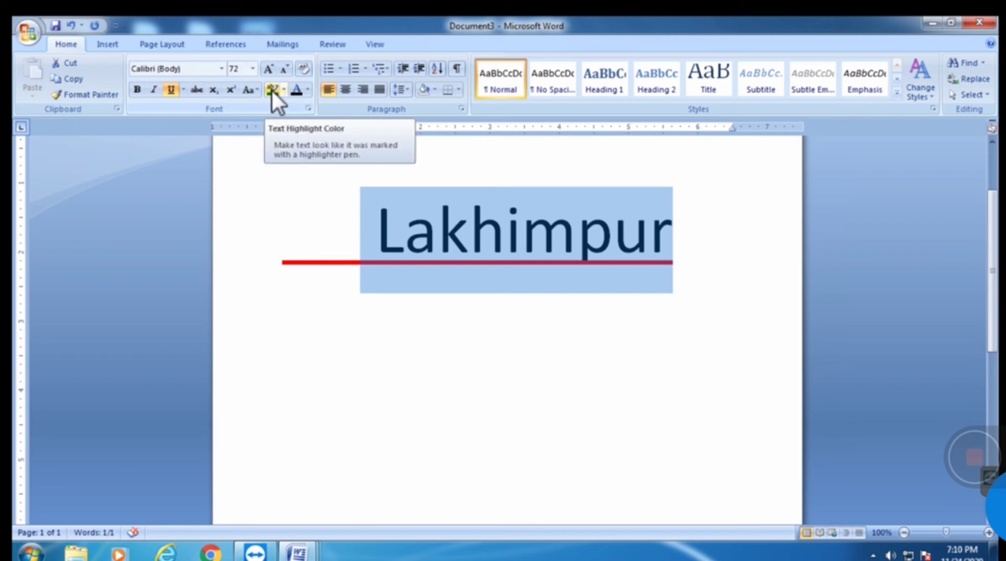
- Highlight the letters Lak of Lakhimpur with the current green highlight color
left_click(438, 233)
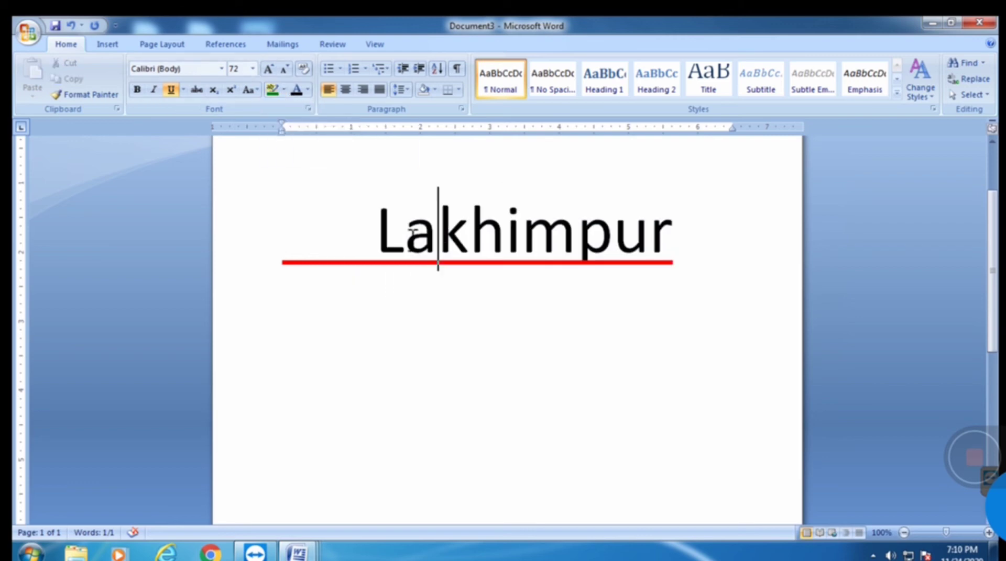
left_click_drag(375, 233, 471, 236)
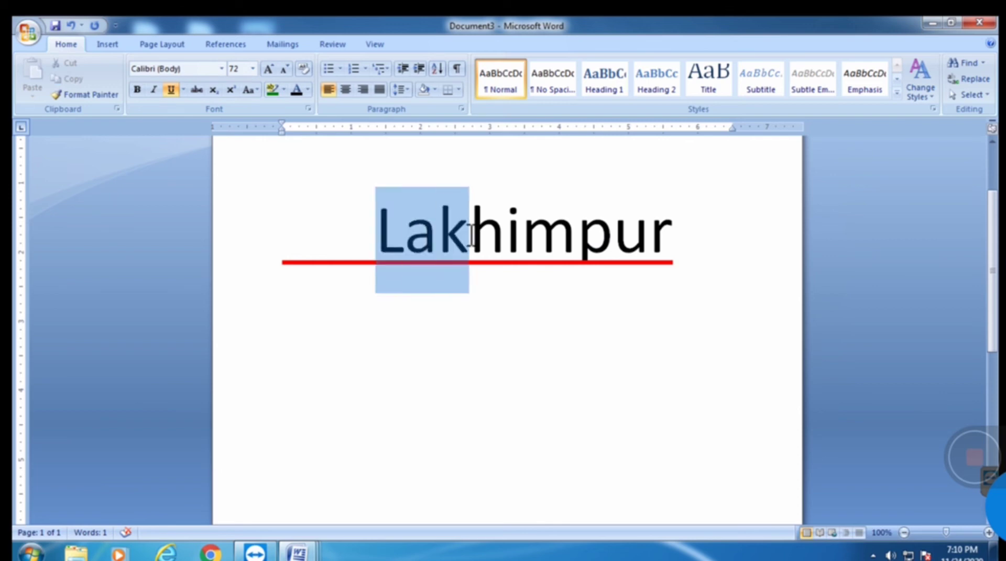
left_click(274, 89)
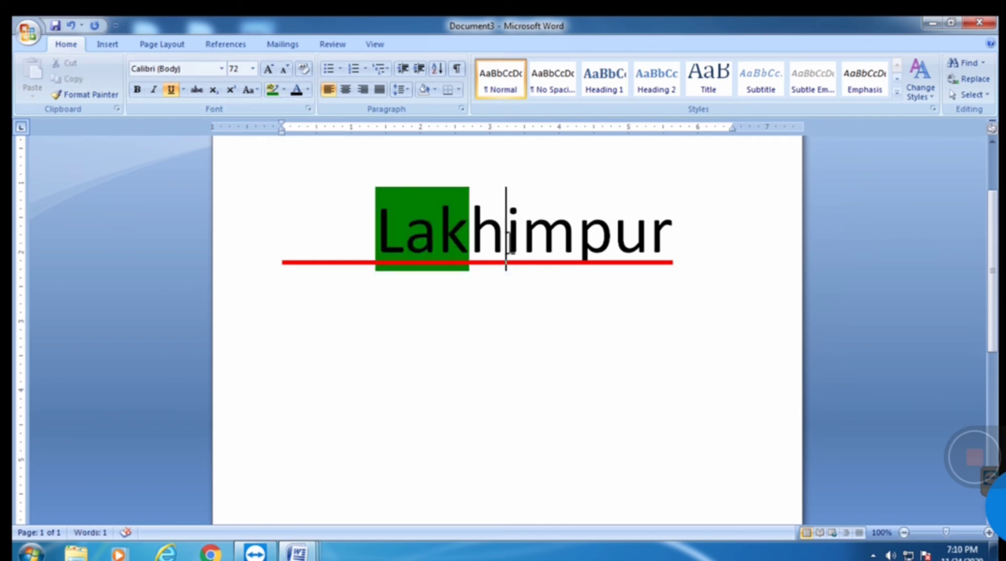
- Highlight the letters him of Lakhimpur in pink
left_click_drag(471, 235, 556, 238)
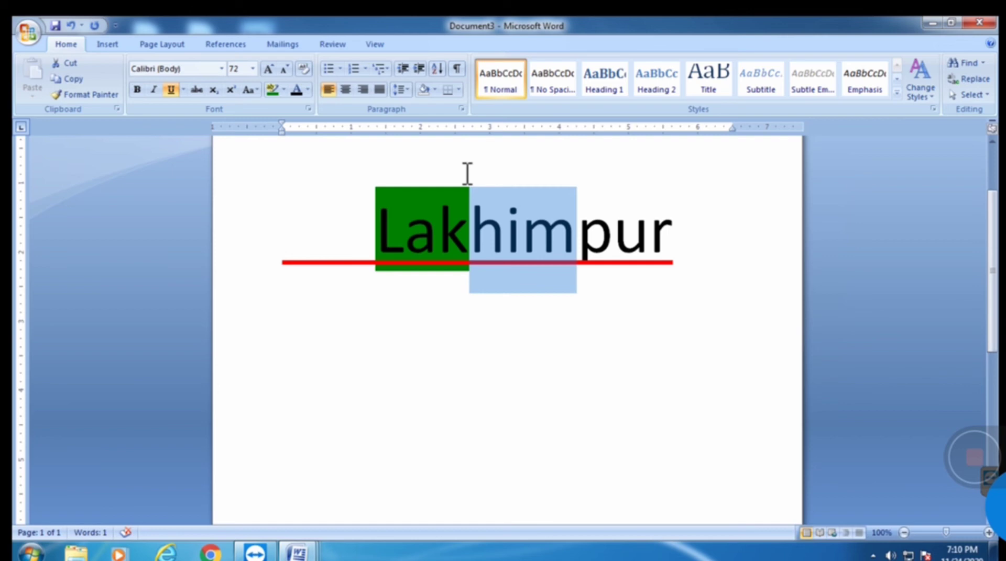
left_click(284, 89)
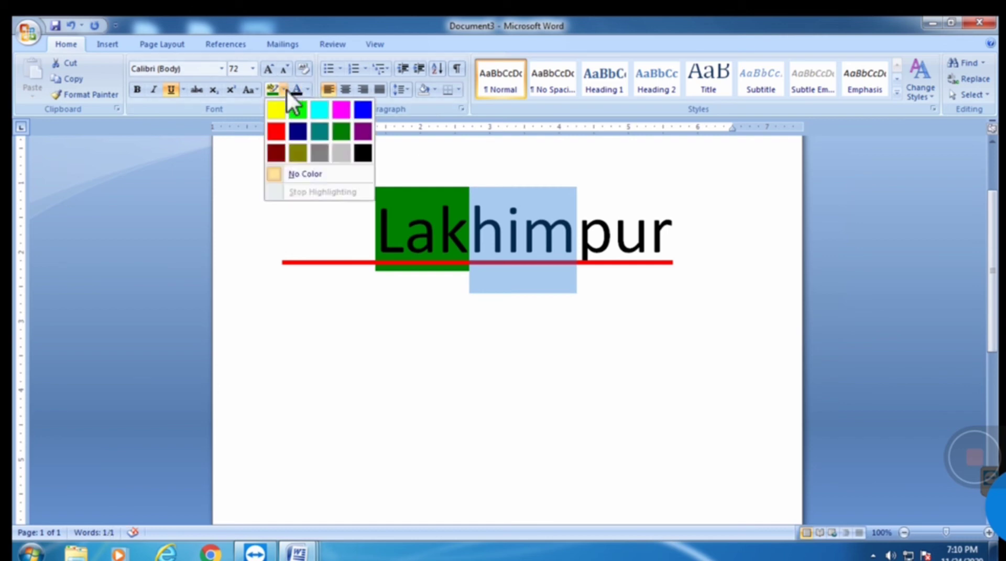
left_click(339, 110)
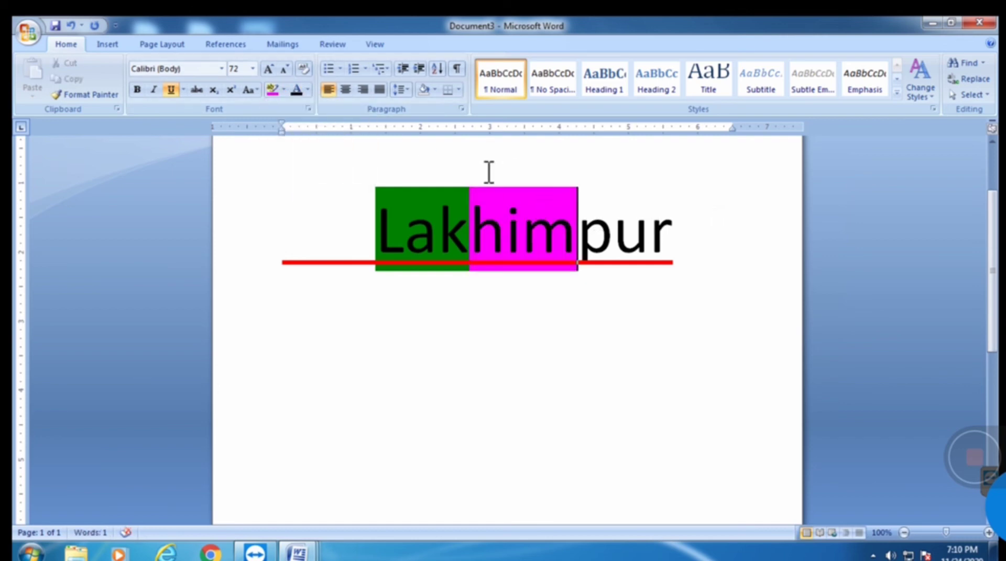
left_click(506, 210)
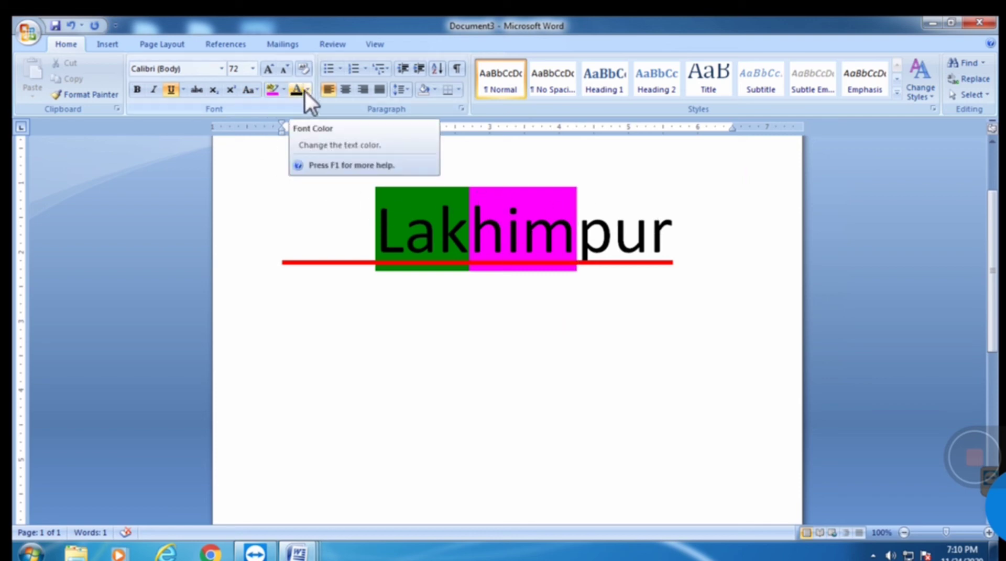
- Set the font color of the highlighted letters Lakhim to the standard yellow
left_click_drag(376, 220, 569, 228)
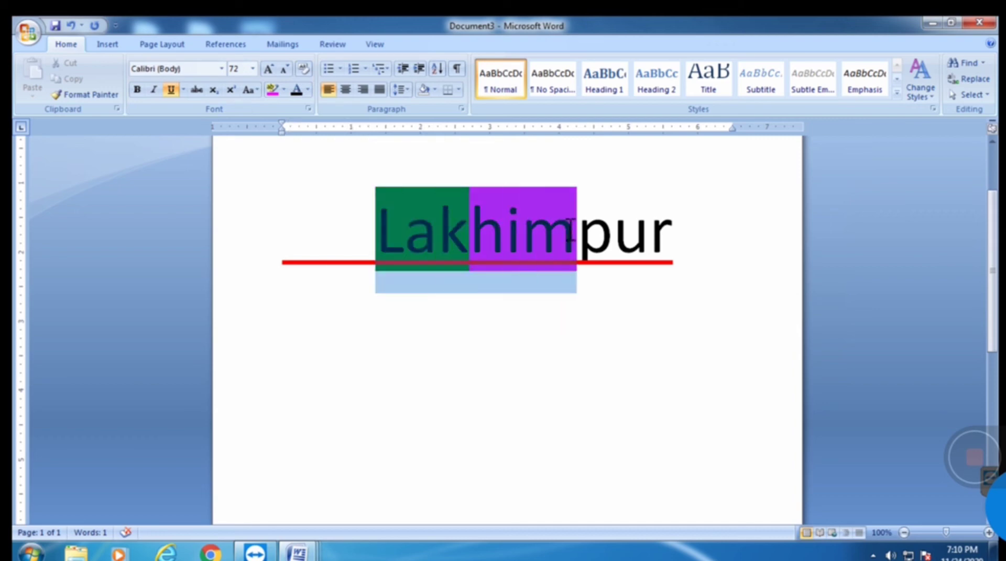
left_click(308, 90)
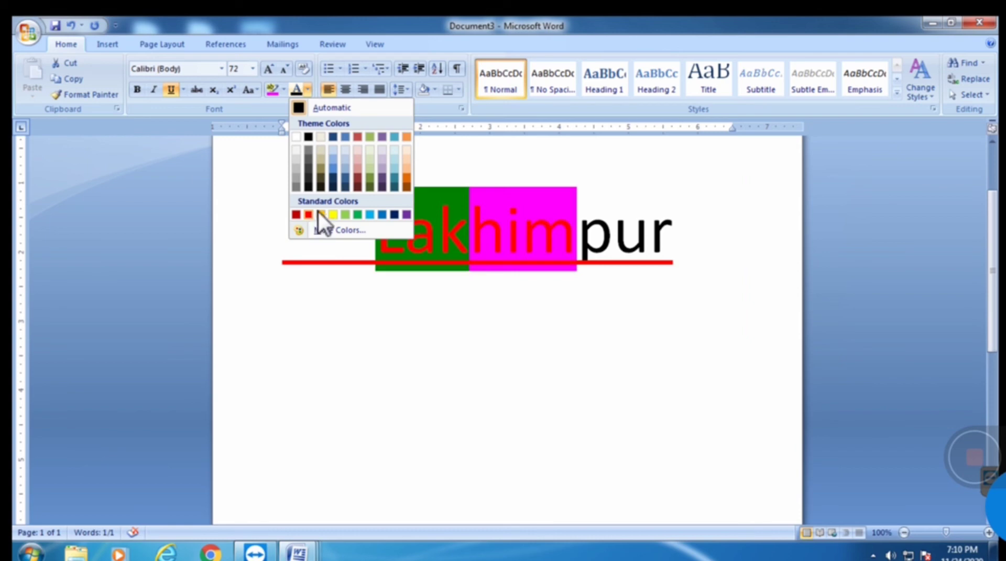
left_click(333, 214)
left_click(607, 307)
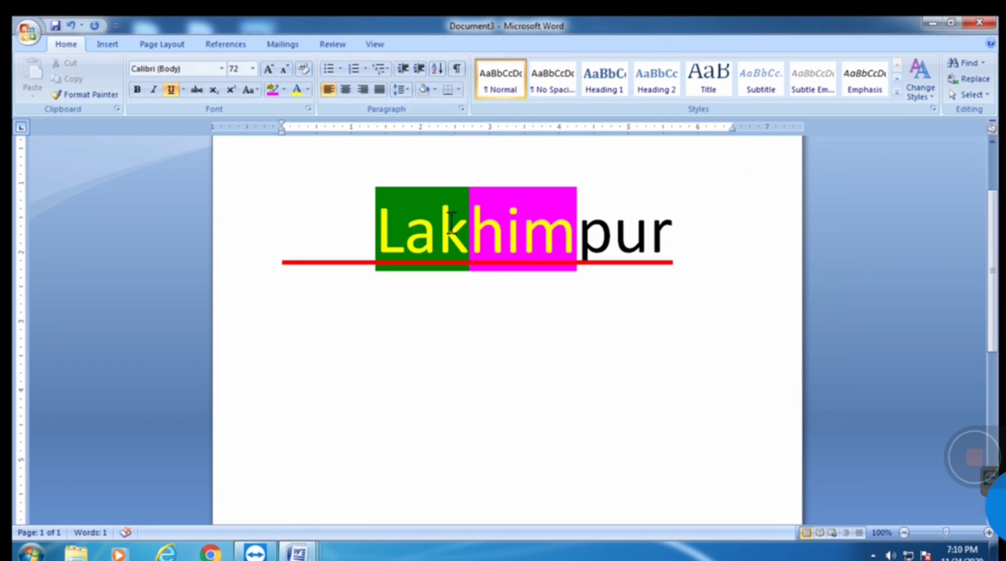
- Look through the bullet, numbering and multilevel list choices for the Lakhimpur line without applying any
left_click(341, 68)
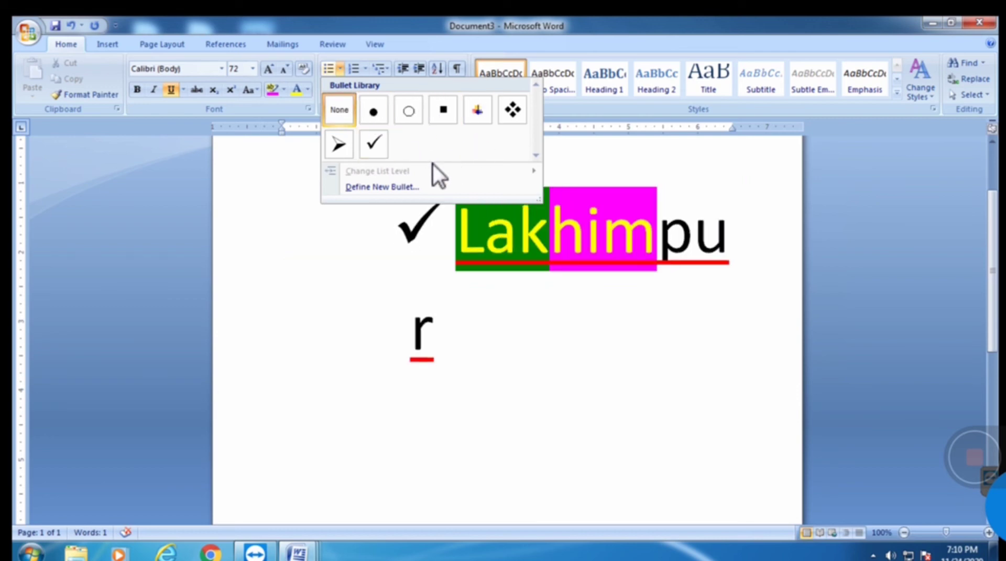
left_click(367, 69)
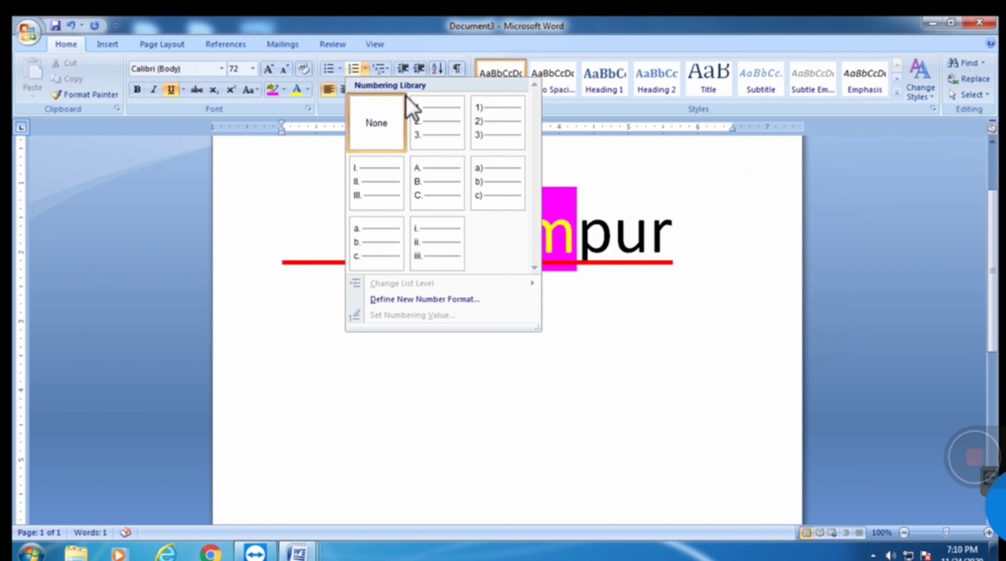
left_click(388, 70)
left_click(426, 42)
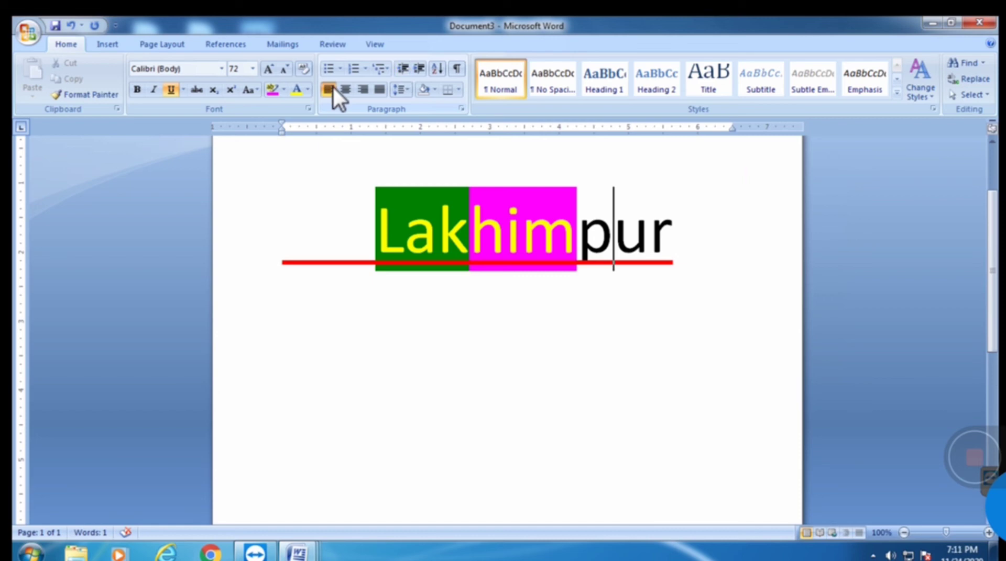
- Try center, right and justified alignment on the Lakhimpur line and finish with it left-aligned
left_click(334, 192)
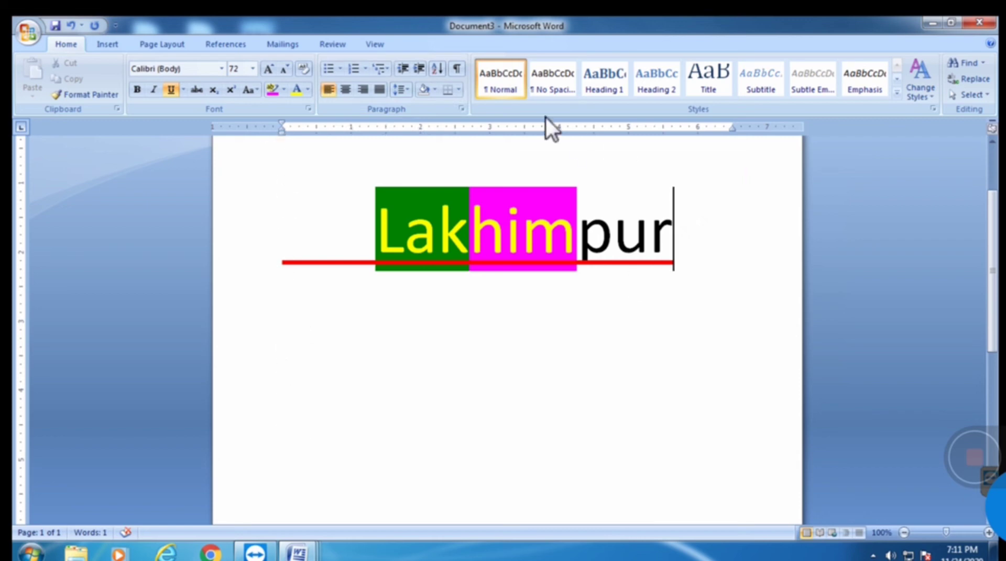
left_click(350, 86)
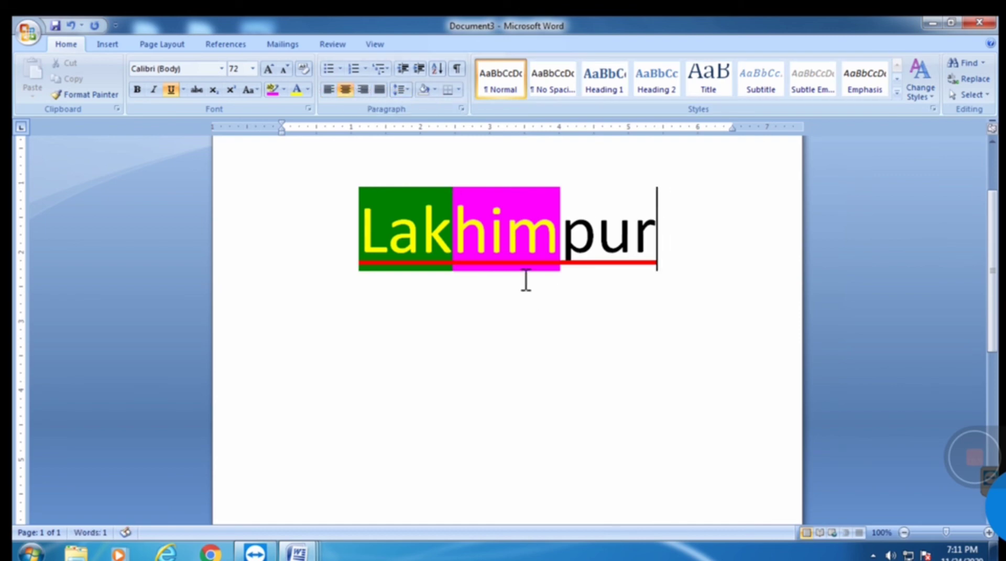
left_click(364, 89)
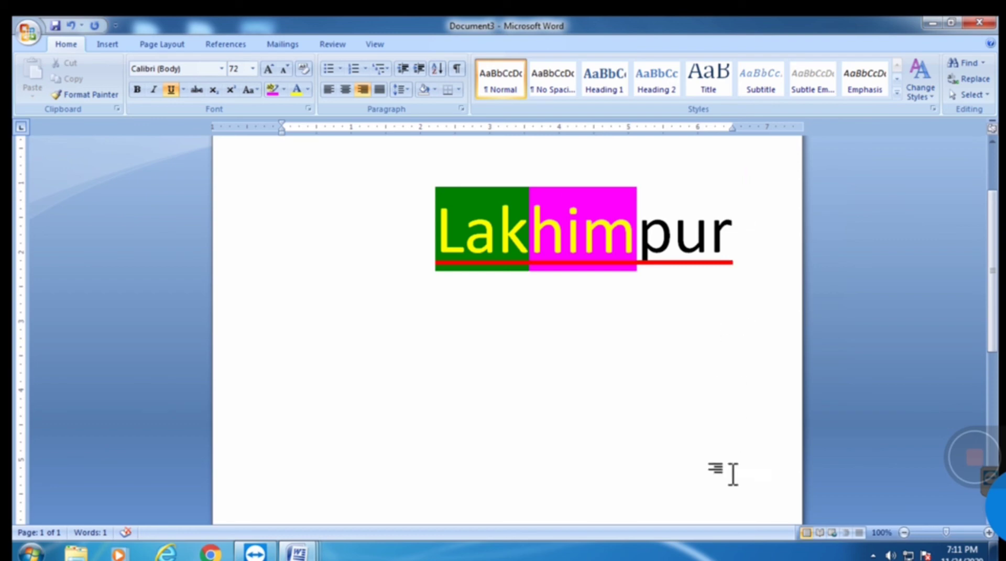
left_click(386, 92)
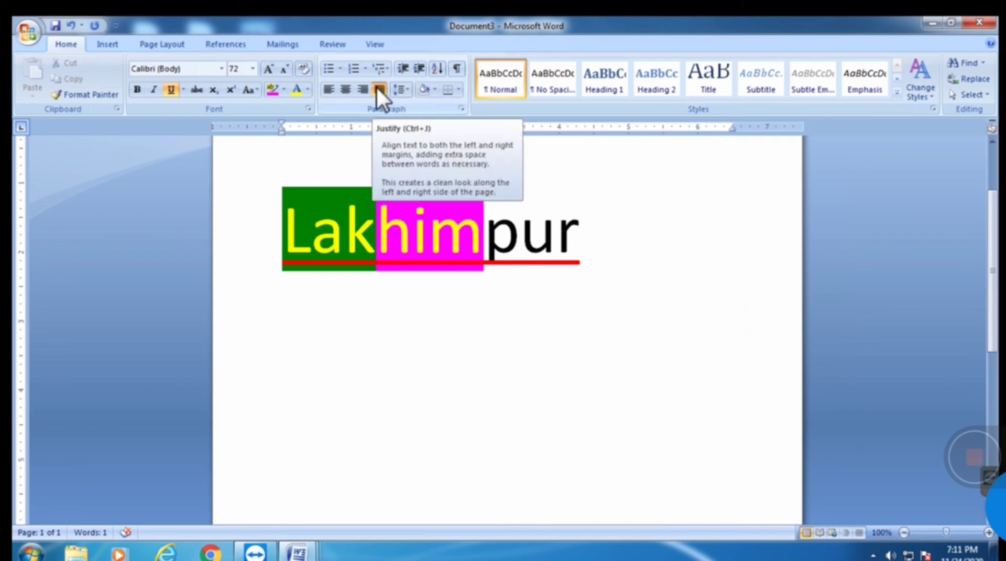
left_click(329, 90)
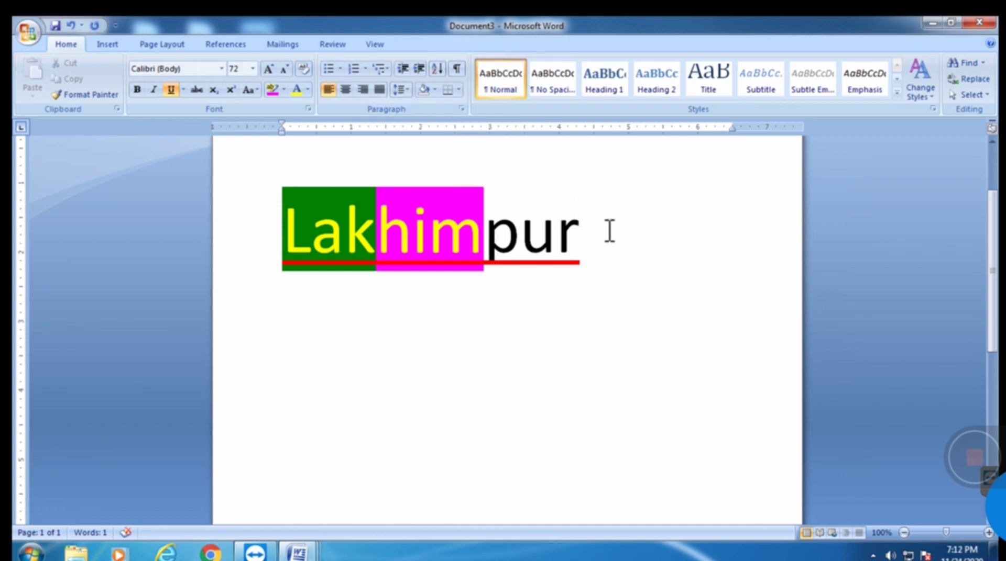
- Add the sample text HHDH DFFHJDD below Lakhimpur and DFKDFFJ DJDFJDF as a new paragraph
type("HHDH")
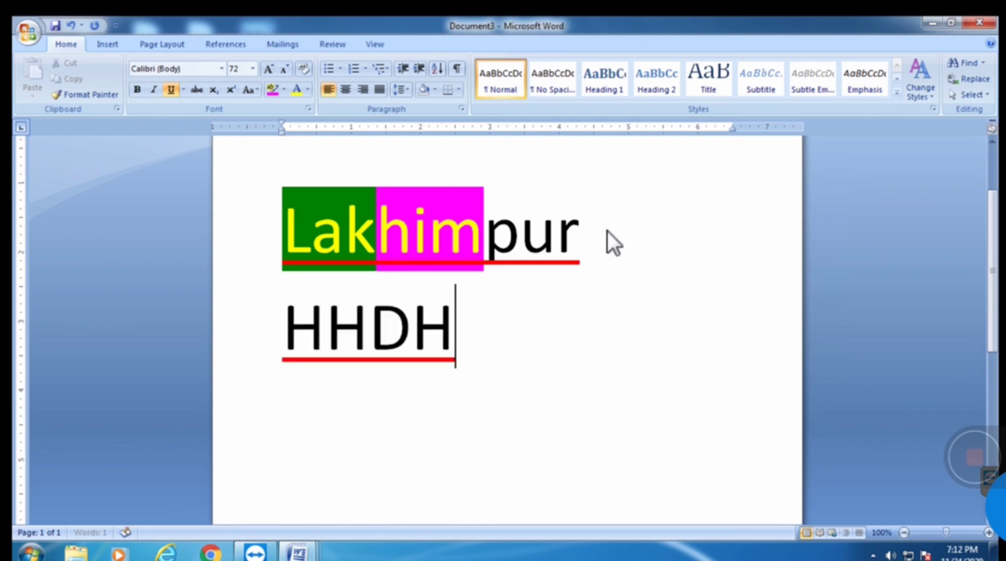
type(" DFFHJDD")
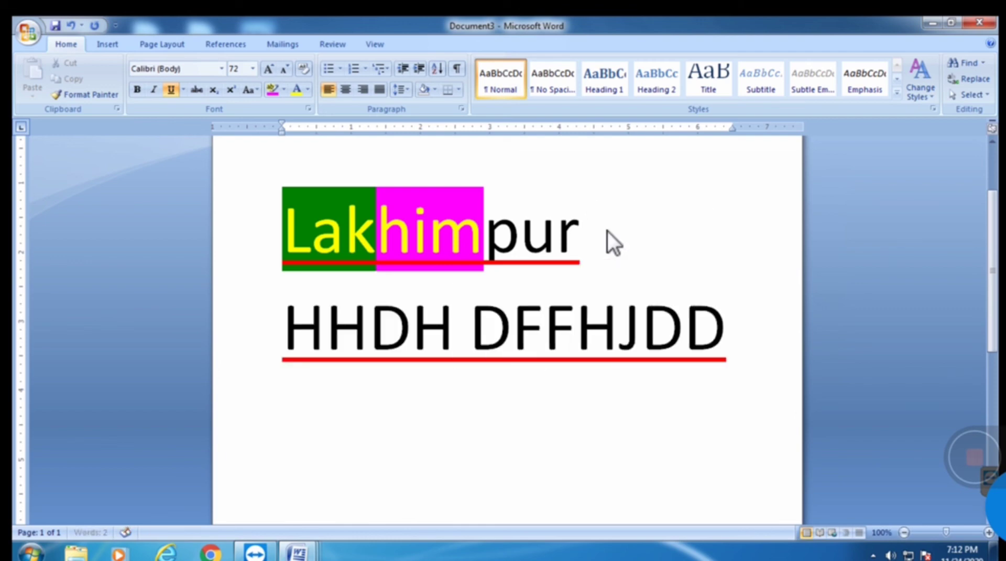
key("Return")
type("DF")
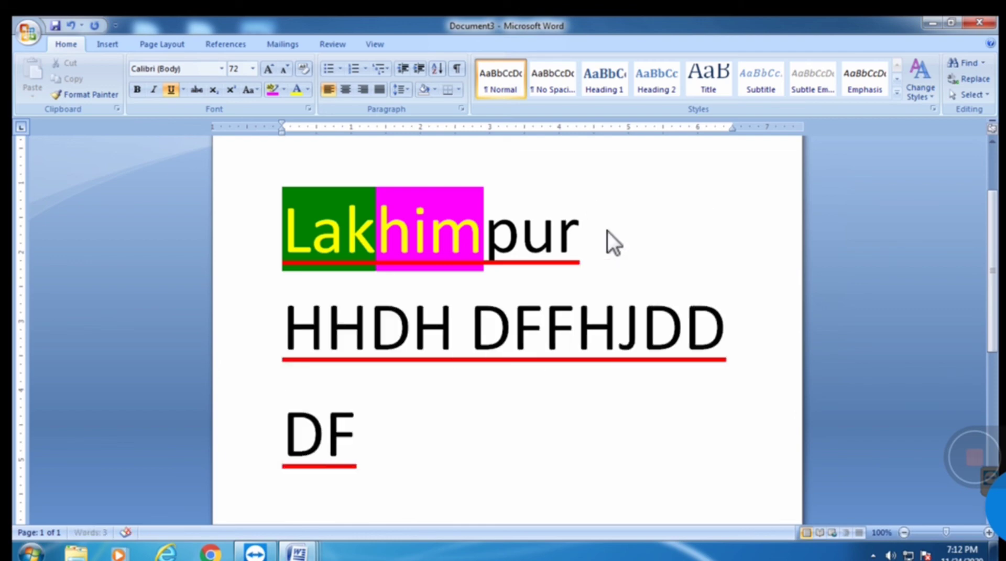
type("KDFFJ DJDFJDF")
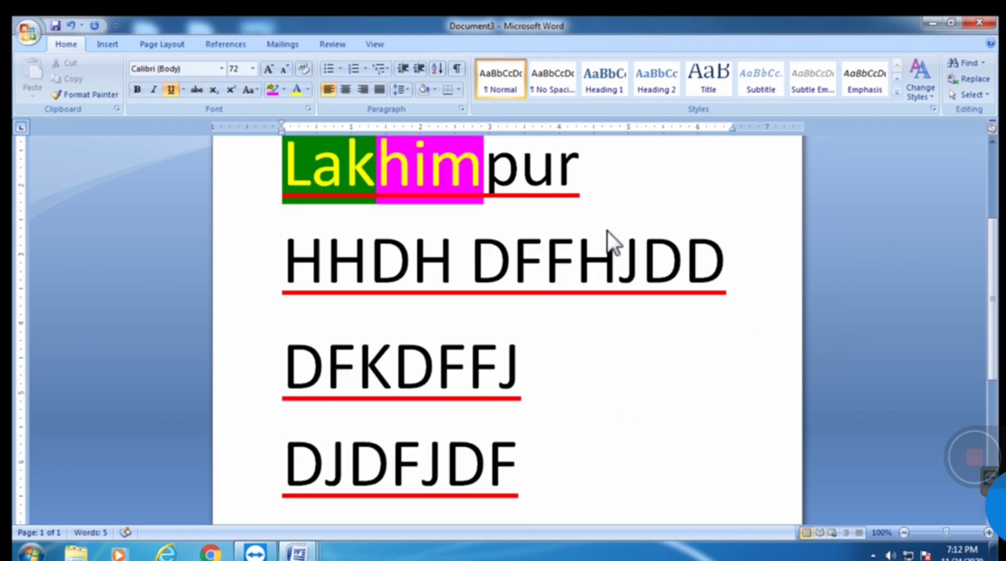
- Select the whole text of the document and set its line spacing to 1.0
scroll(607, 231, "up", 1)
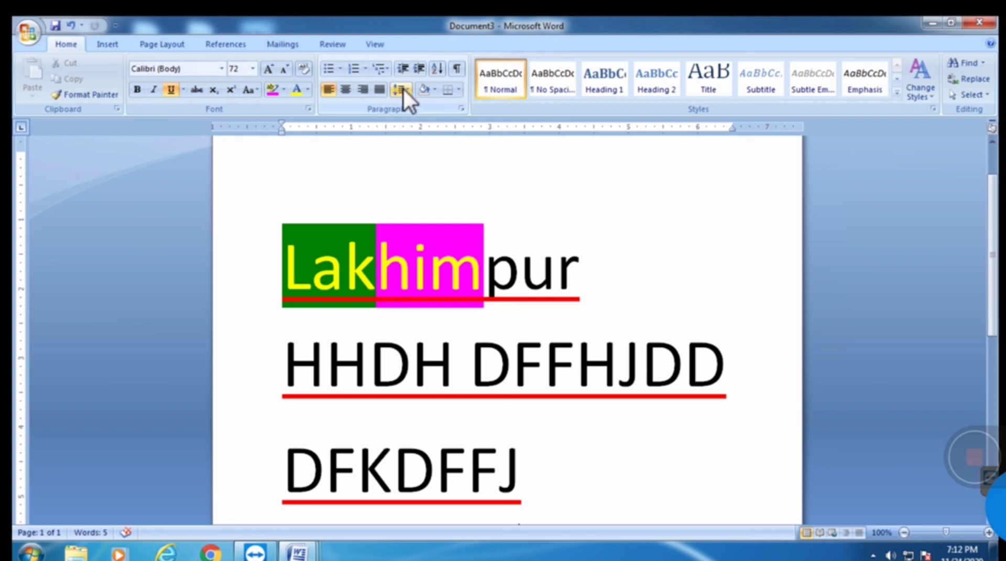
left_click(403, 208)
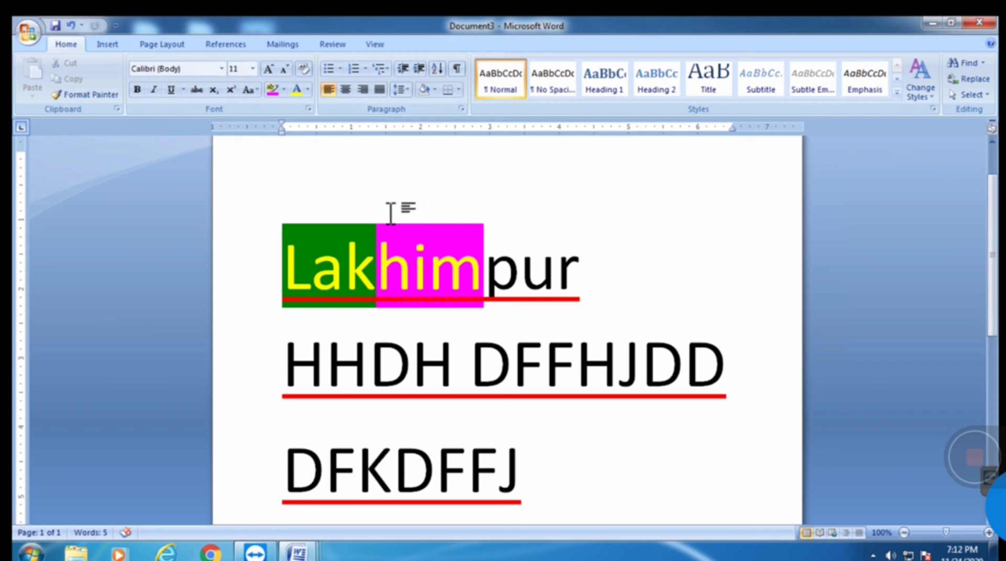
key("ctrl+a")
left_click(404, 90)
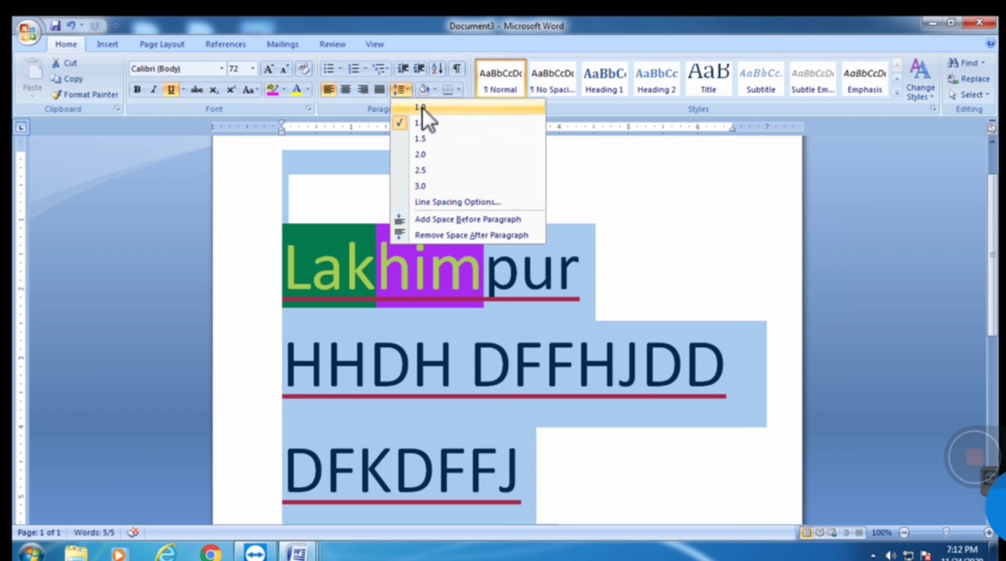
left_click(422, 108)
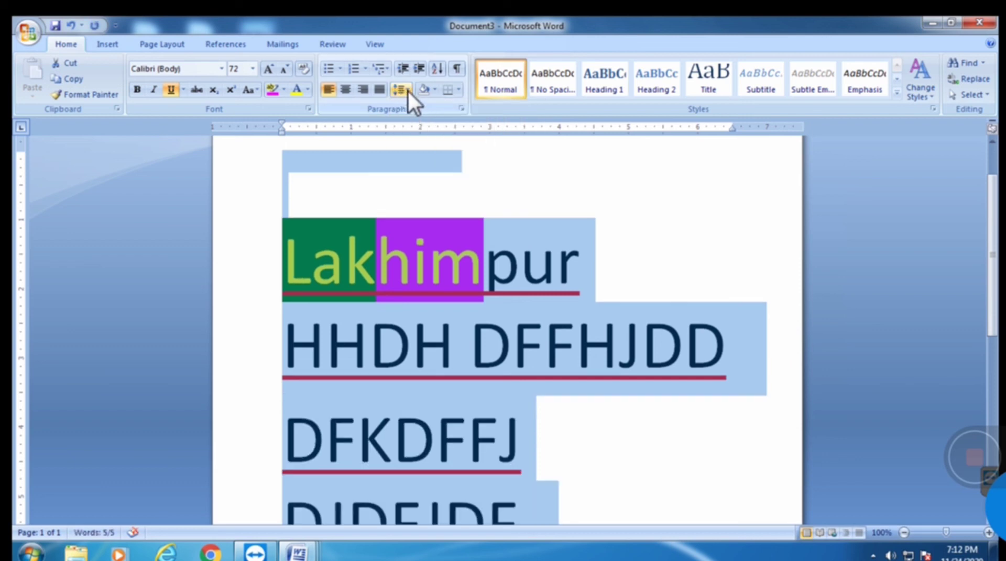
- Set the line spacing of the whole selected text to 3.0 and check the spread of the lines
left_click(406, 90)
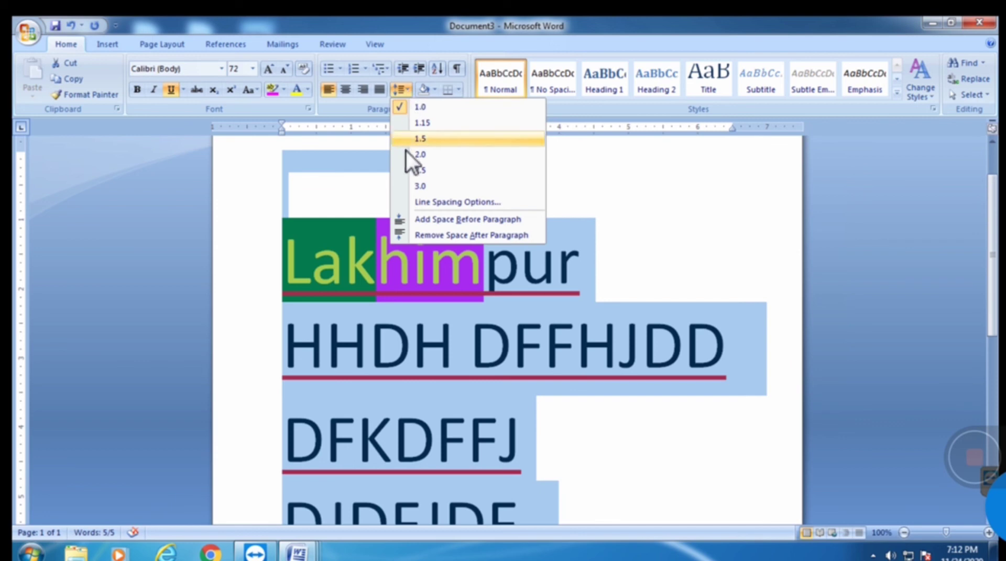
left_click(422, 186)
scroll(469, 307, "down", 4)
scroll(469, 306, "up", 4)
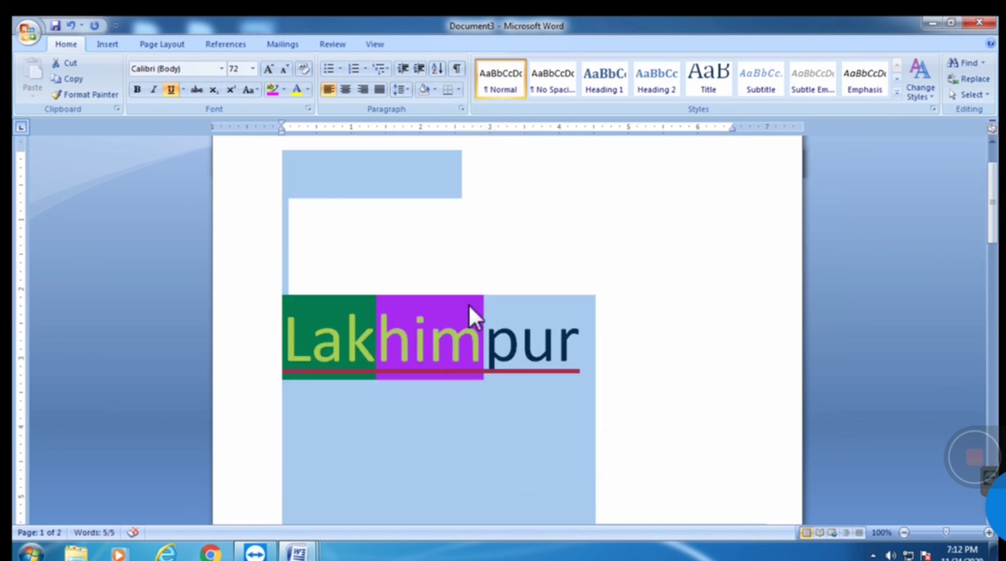
scroll(461, 288, "down", 4)
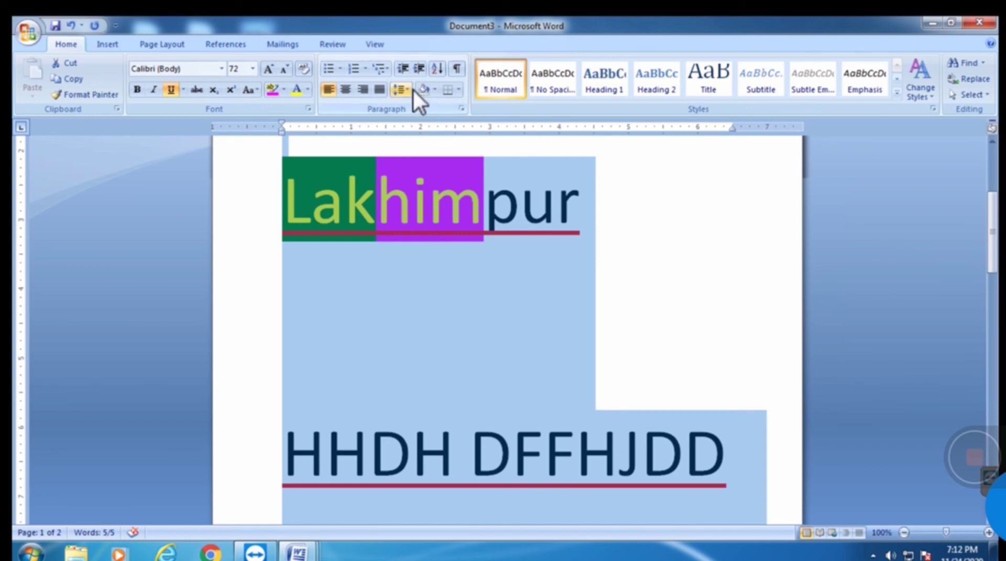
- Set the line spacing of the whole selected text to 1.15
left_click(411, 89)
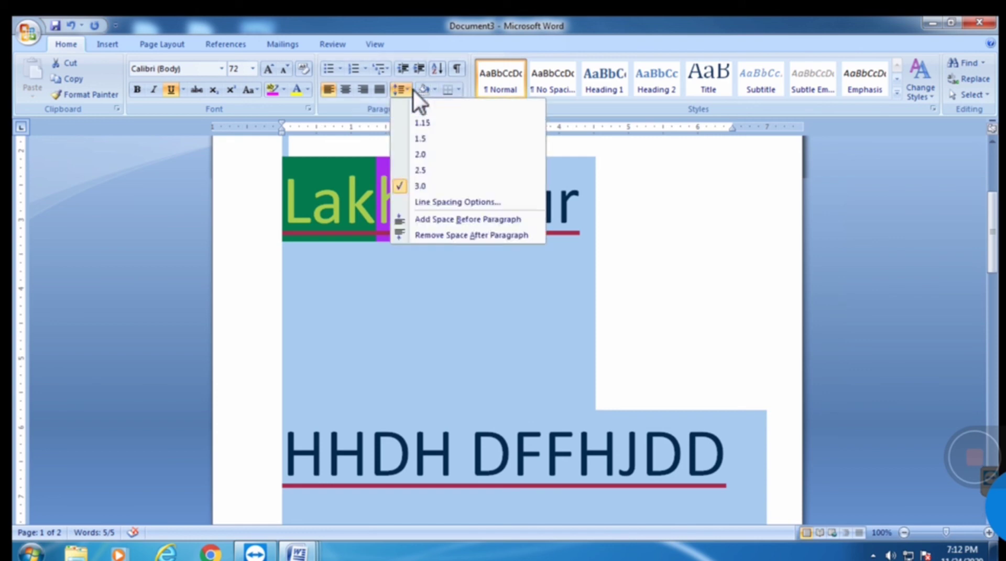
left_click(424, 123)
scroll(518, 225, "up", 3)
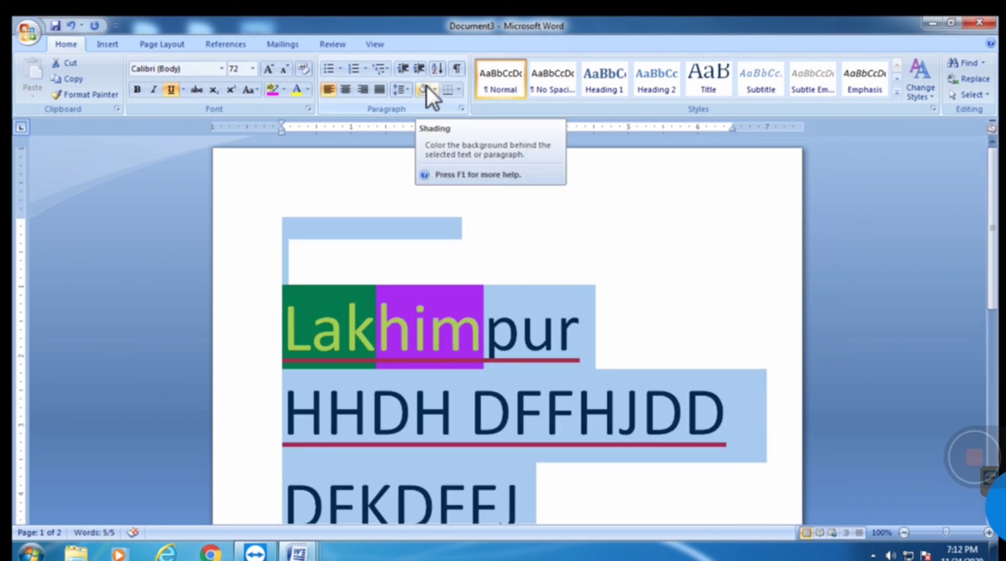
- Apply a dark grey background shading to the paragraph containing Lakhimpur and HHDH DFFHJDD
left_click(380, 279)
left_click(288, 339)
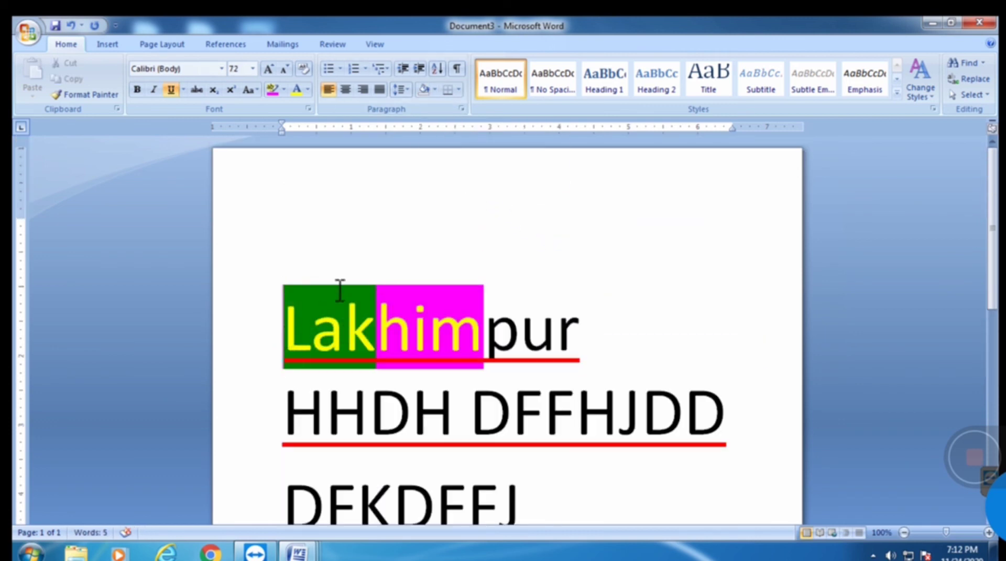
left_click(436, 89)
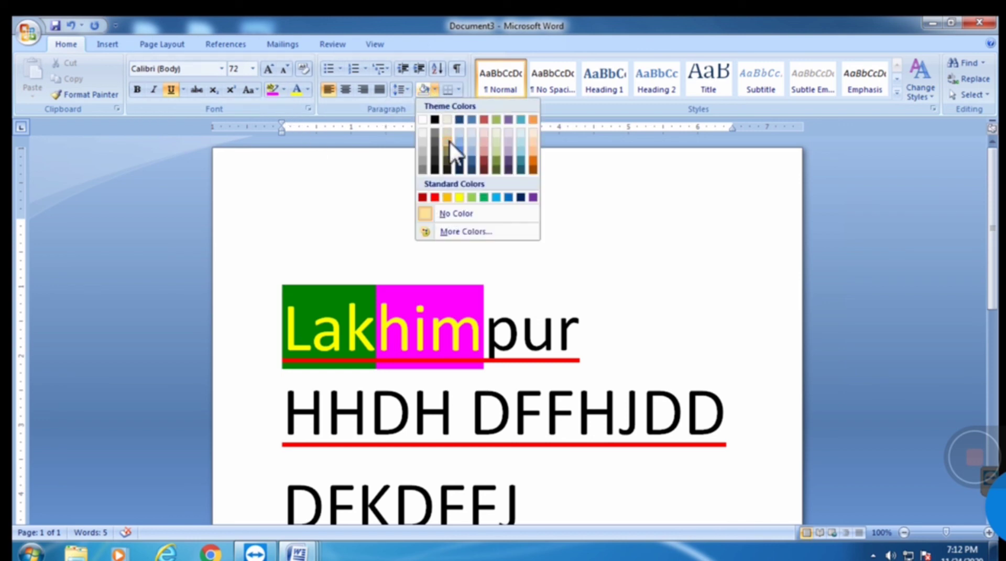
left_click(435, 149)
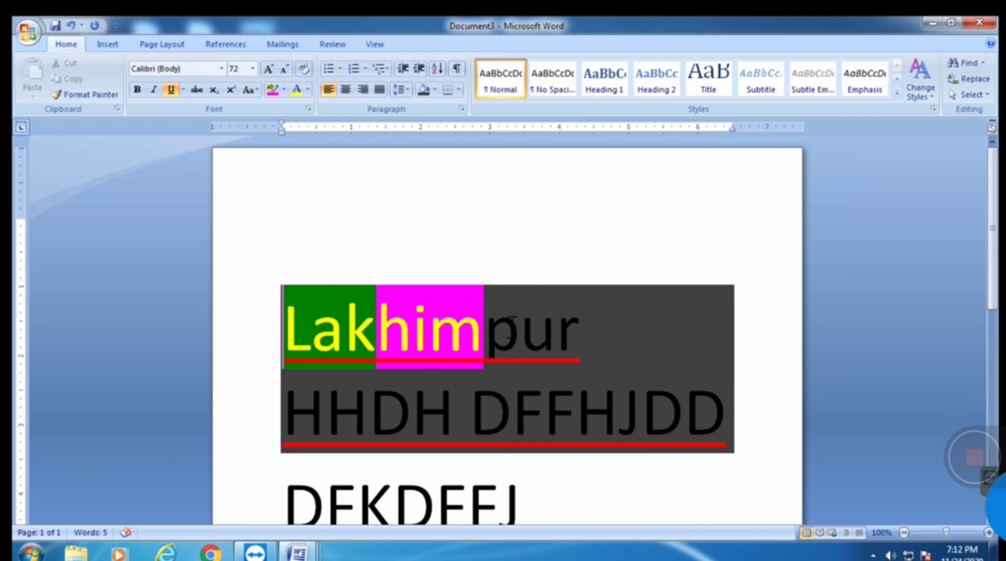
- Add a page border with the green pine tree art to the whole document and check it along the page
left_click(460, 90)
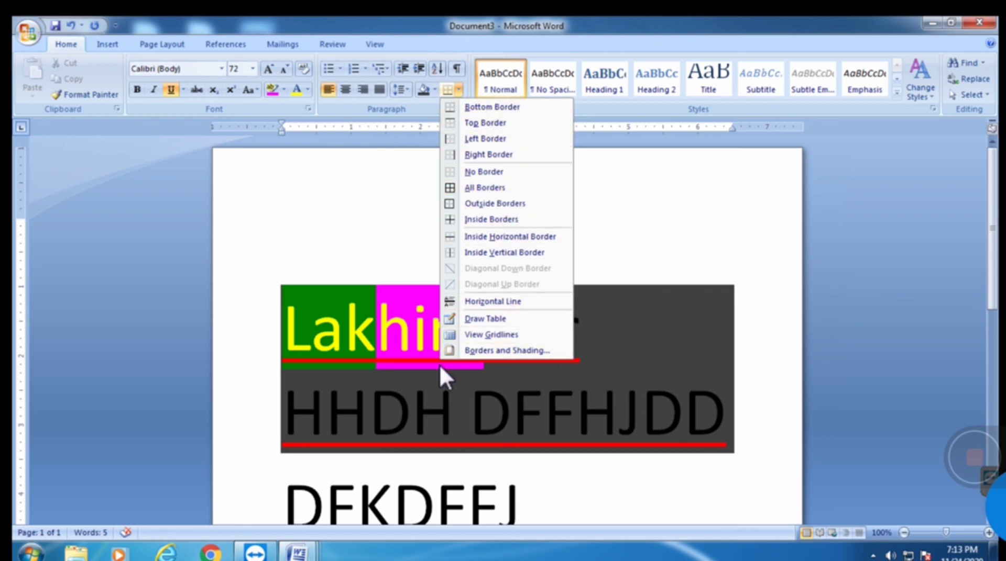
left_click(488, 352)
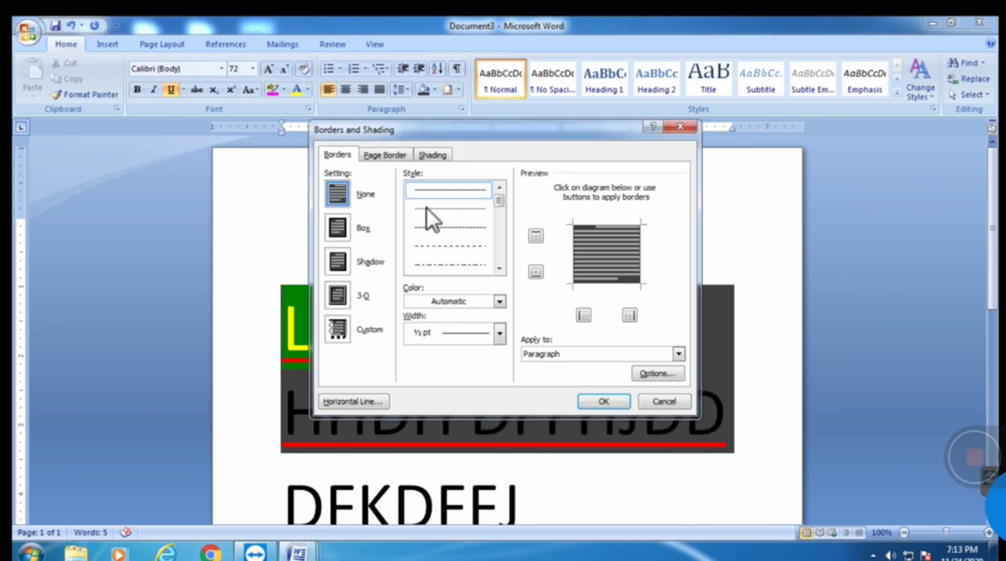
left_click(381, 155)
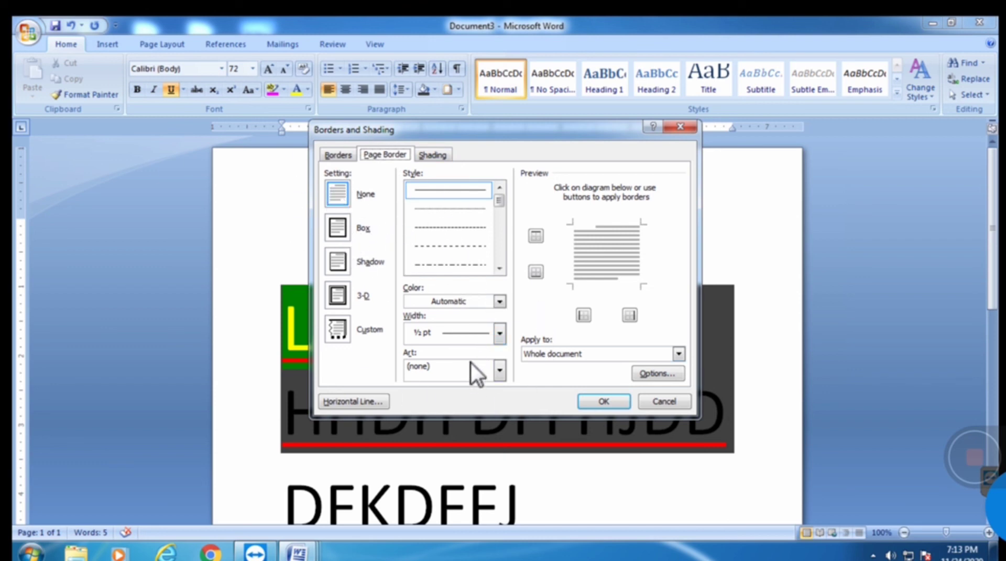
left_click(460, 371)
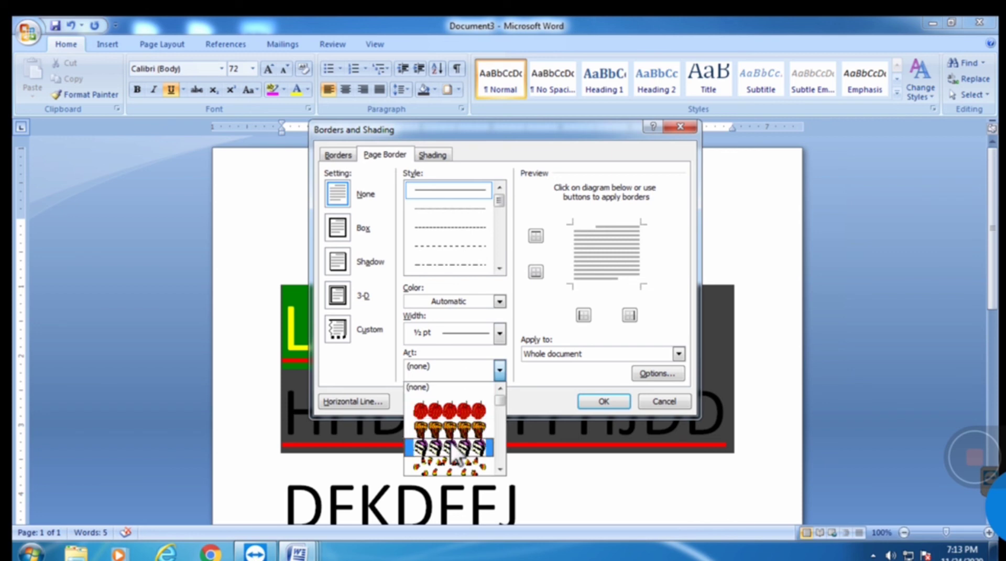
scroll(450, 440, "down", 5)
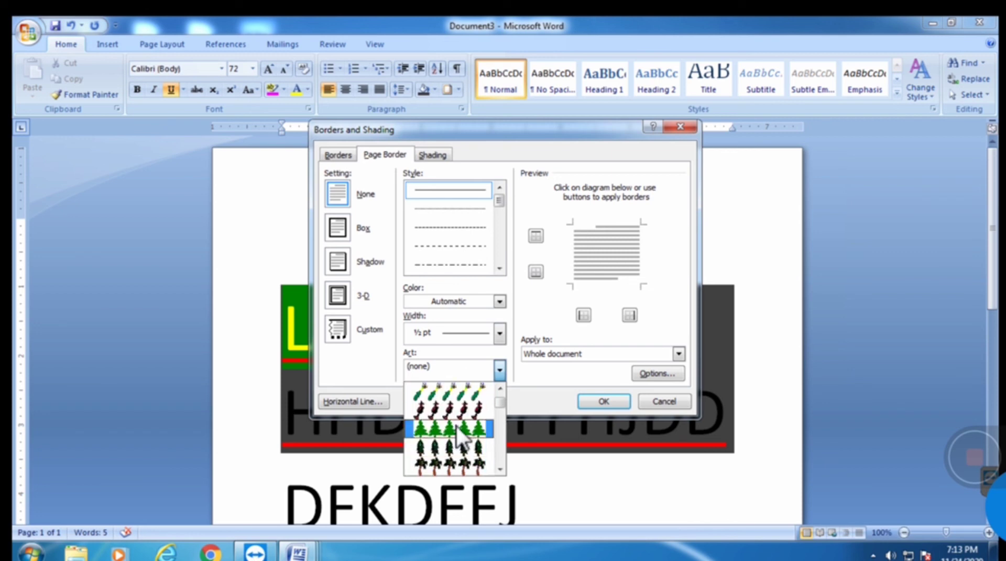
left_click(460, 431)
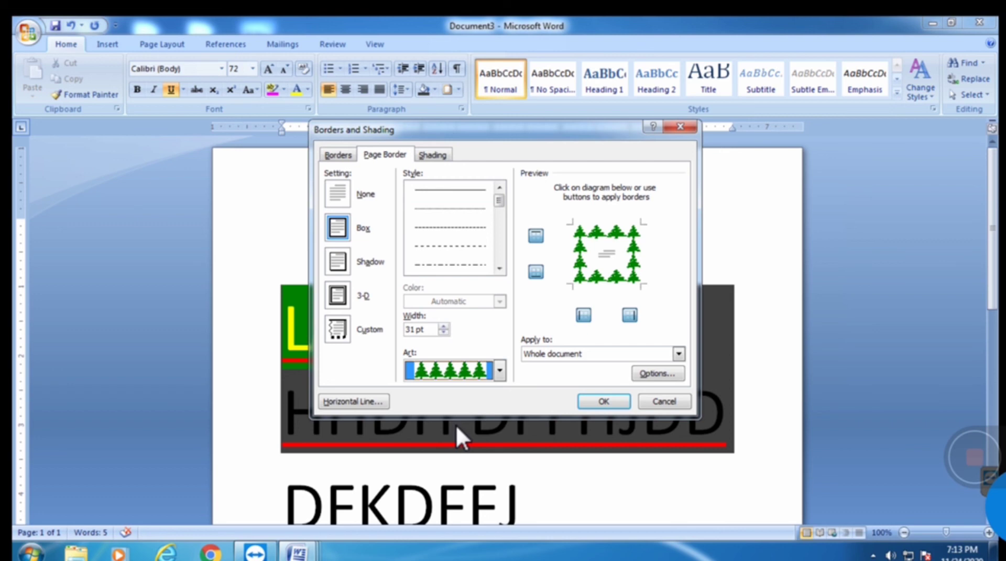
left_click(619, 401)
scroll(474, 283, "down", 3)
scroll(475, 284, "down", 5)
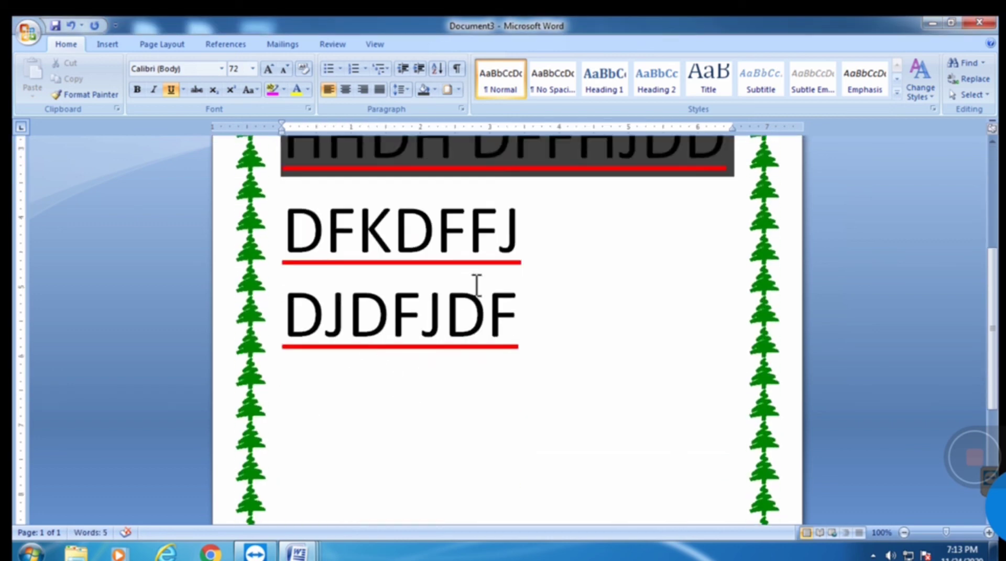
scroll(475, 285, "up", 5)
scroll(476, 285, "up", 3)
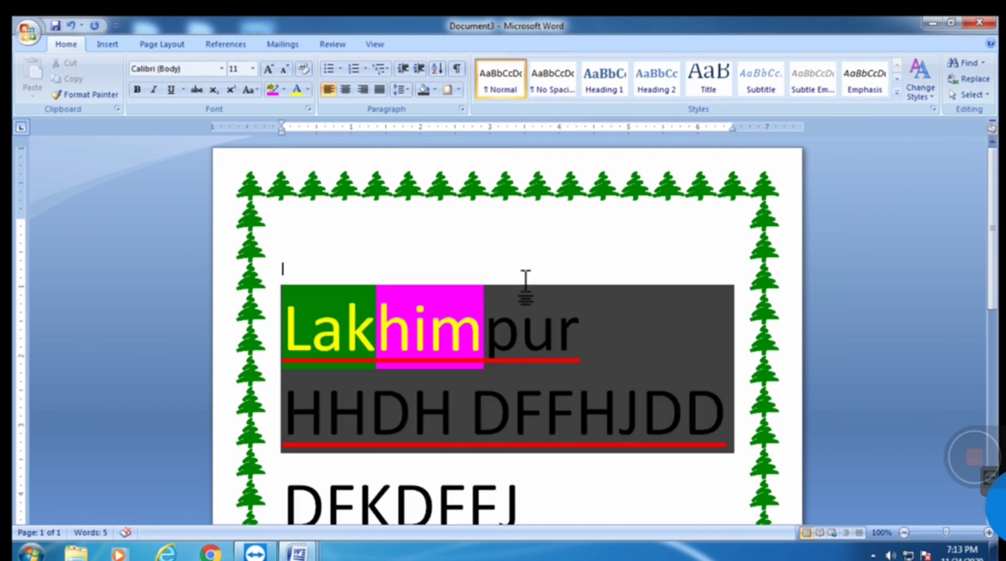
- Apply the No Spacing style to the whole text of the document
key("ctrl+a")
left_click(544, 85)
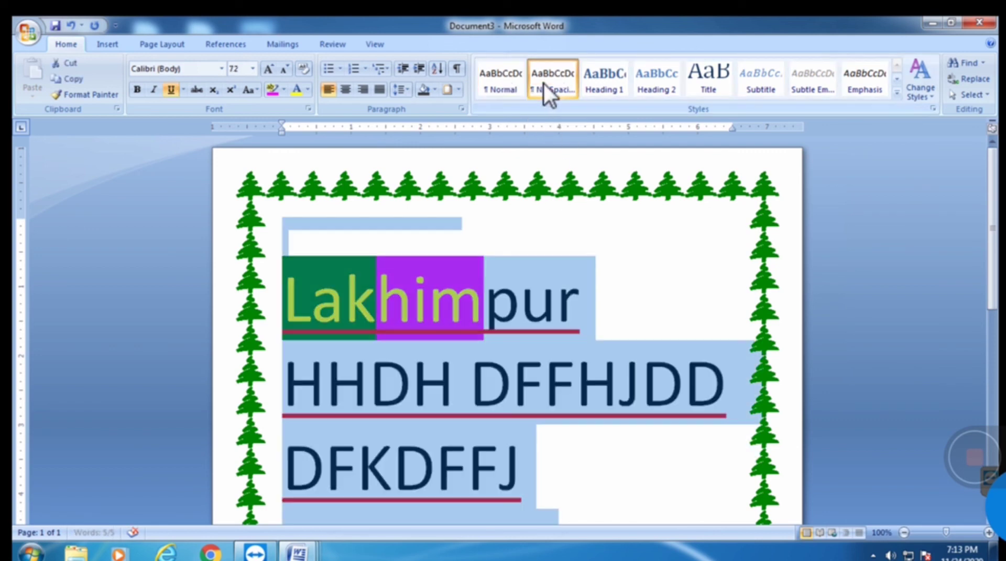
left_click(573, 89)
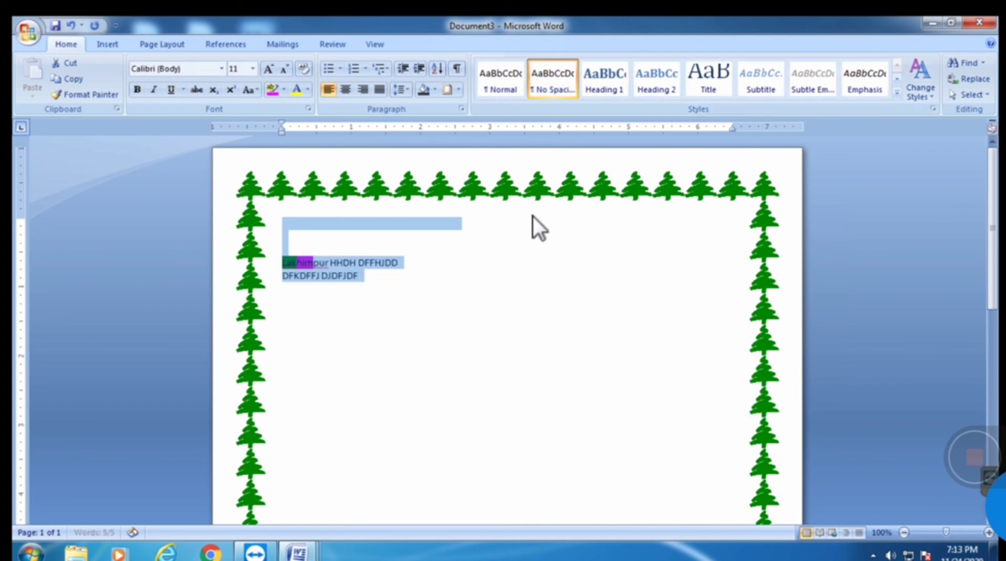
left_click(526, 276)
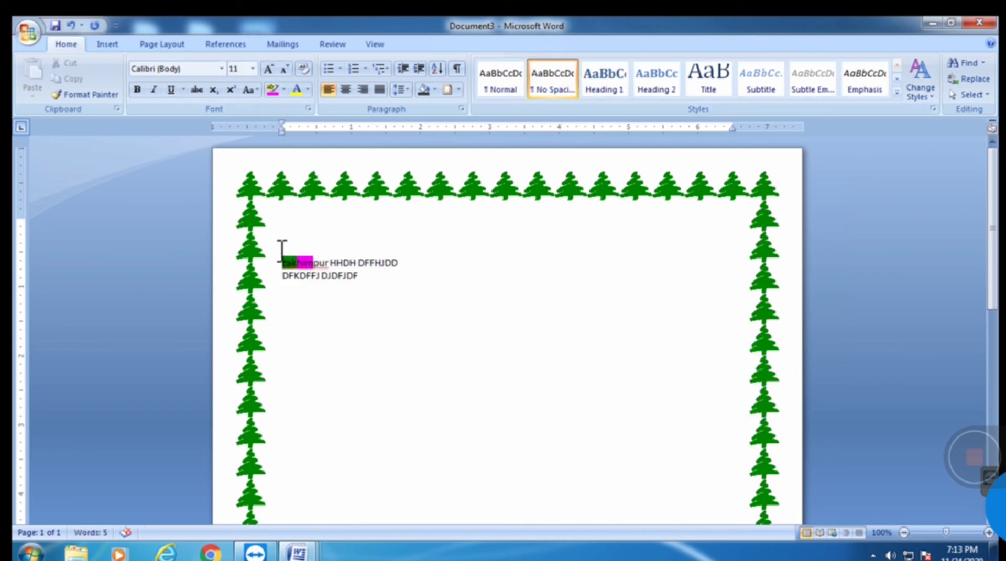
- Enlarge the font of the Lakhimpur HHDH DFFHJDD and DFKDFFJ DJDFJDF lines stepwise to size 24
left_click_drag(282, 246, 240, 288)
left_click(269, 70)
left_click(269, 70)
left_click(269, 71)
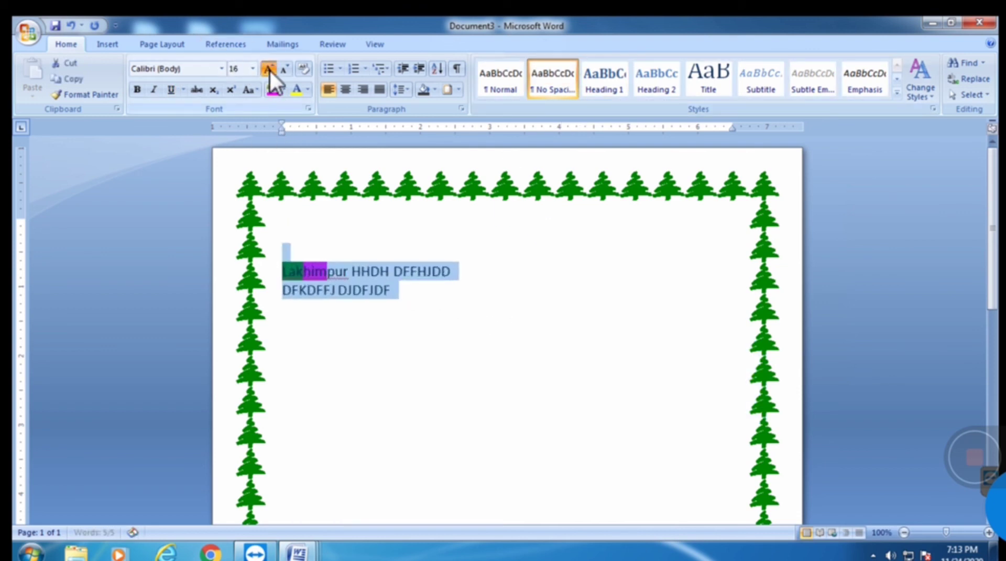
left_click(269, 71)
left_click(270, 70)
left_click(269, 70)
left_click(269, 70)
left_click(537, 259)
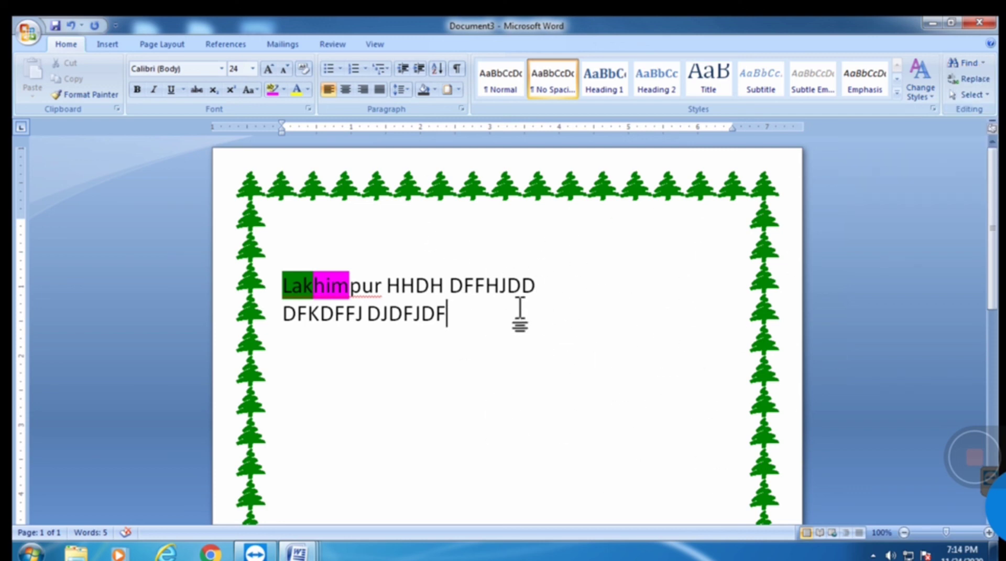
- View the Replace options of Find and Replace and the available file commands, closing both without making changes
scroll(550, 333, "down", 5)
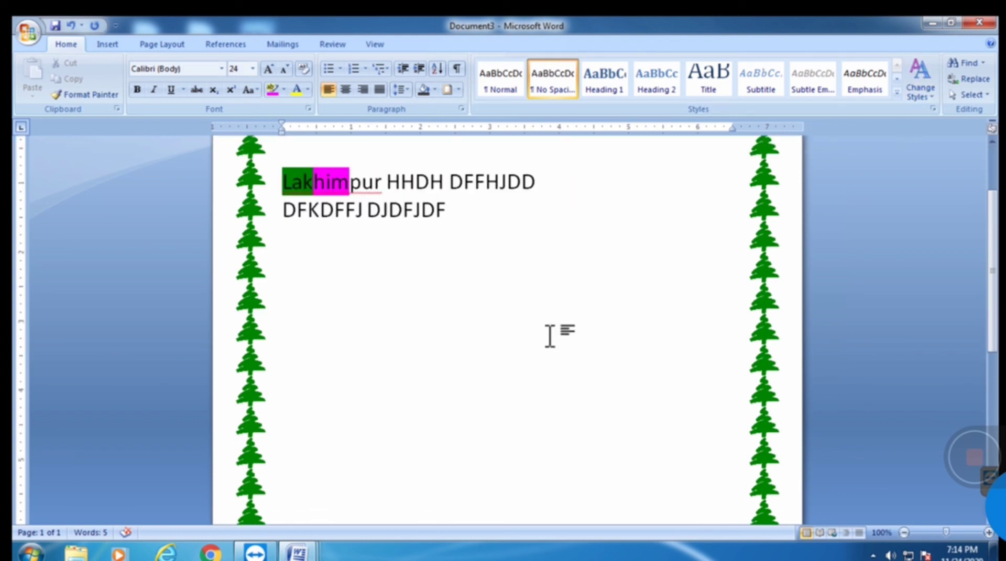
scroll(550, 335, "up", 5)
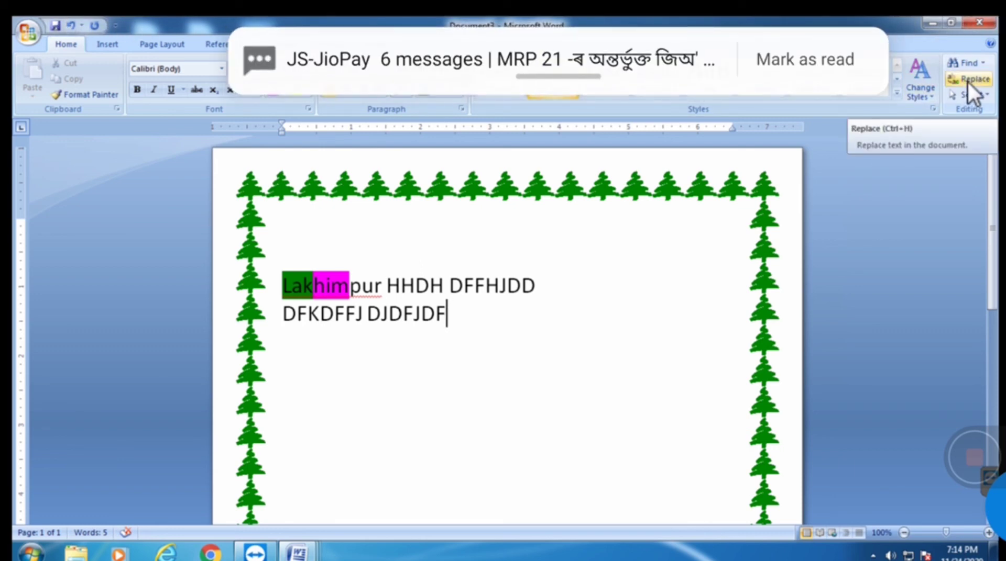
left_click(967, 81)
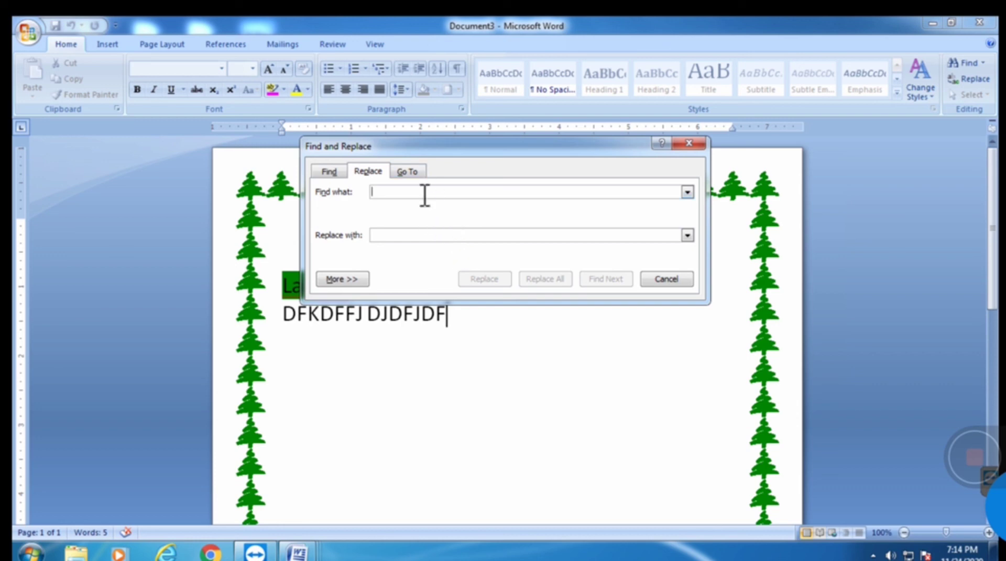
left_click(681, 279)
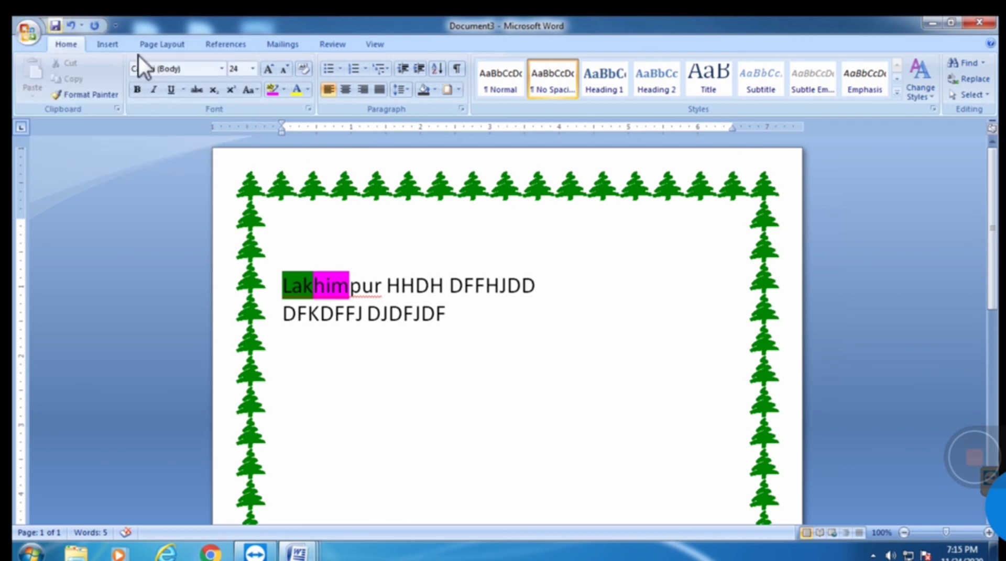
left_click(26, 34)
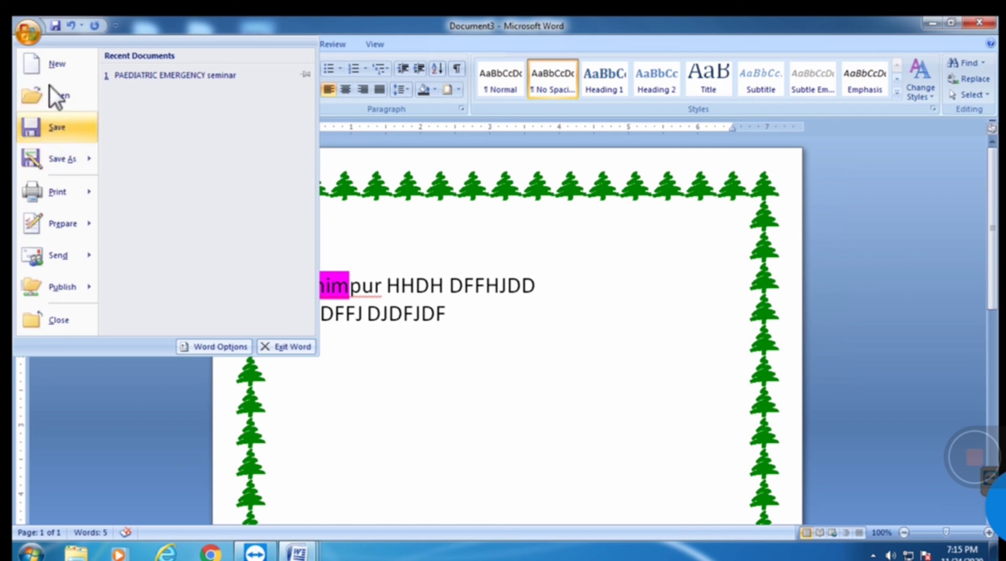
left_click(225, 26)
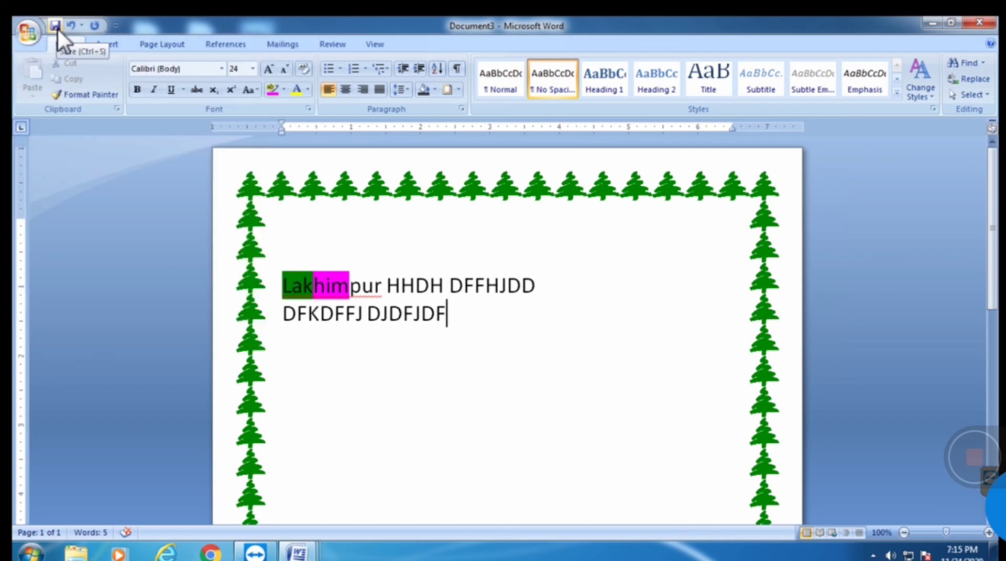
- Remove the Save command from the Quick Access Toolbar and add it back
left_click(116, 25)
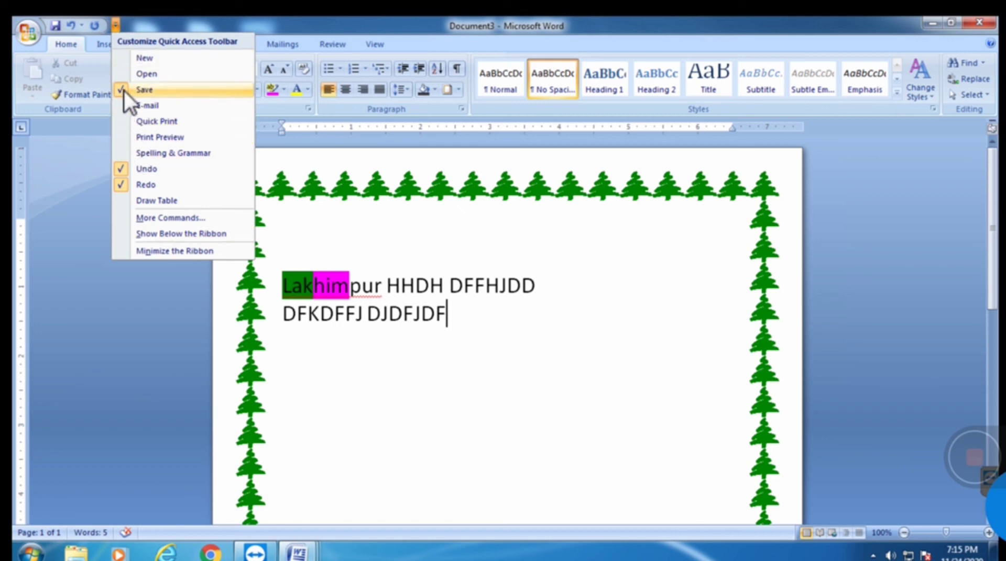
left_click(137, 91)
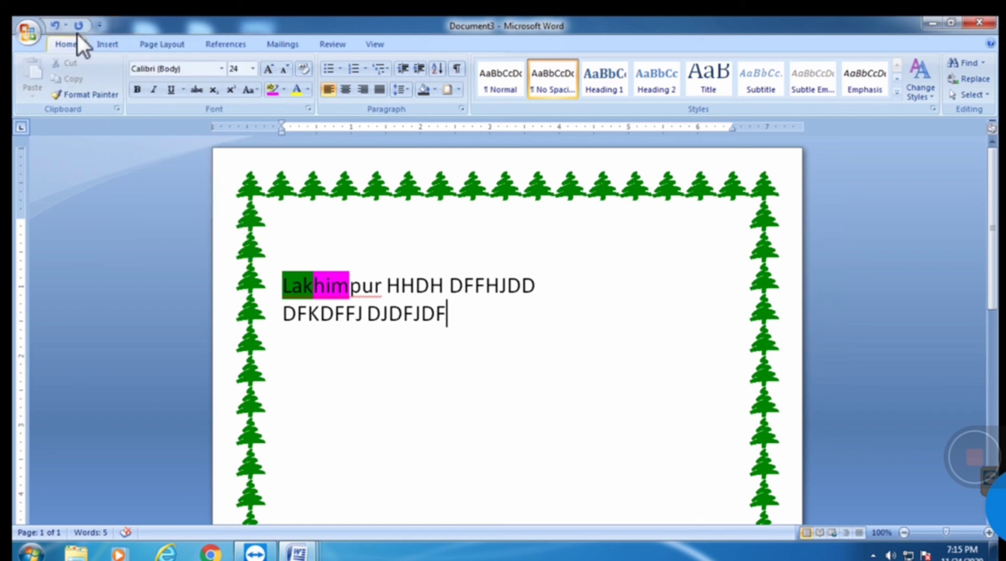
left_click(99, 25)
left_click(108, 89)
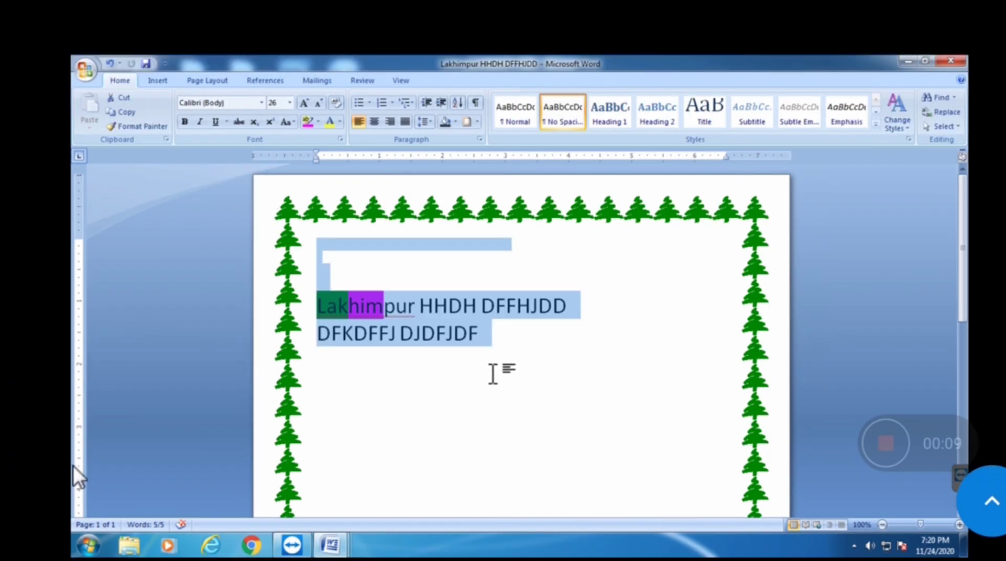
left_click(119, 63)
left_click(119, 64)
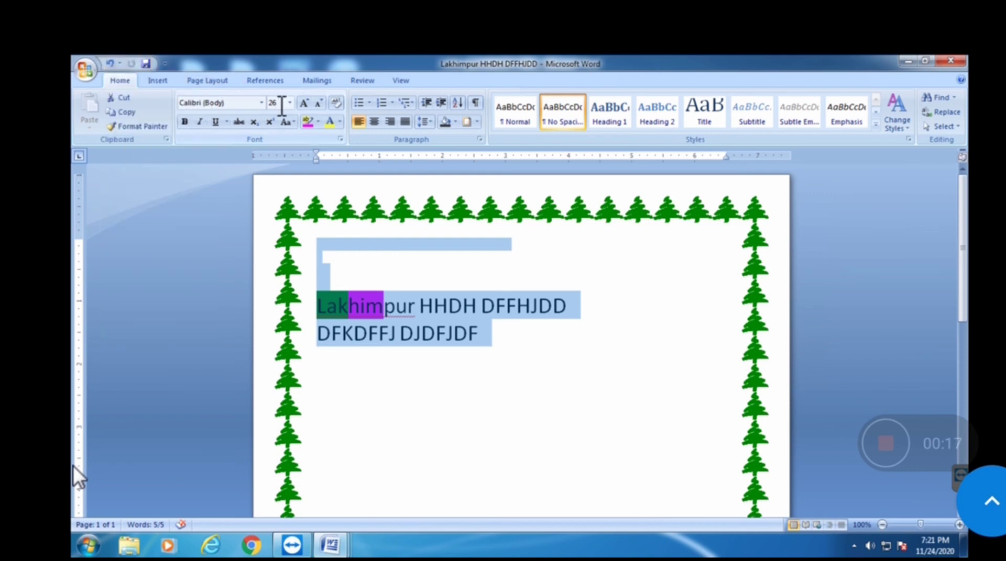